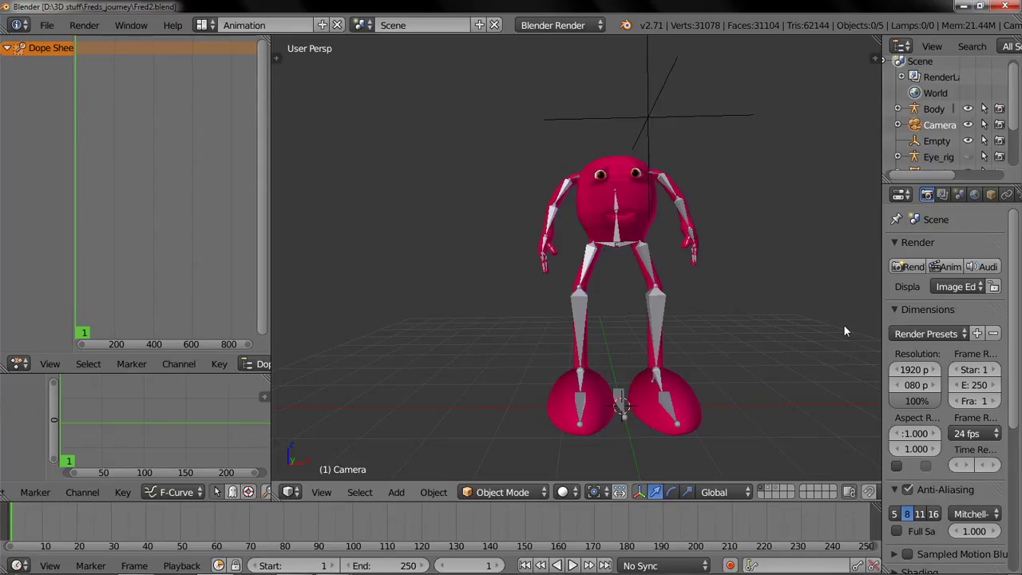
Examine the rigged character and its armature from several angles and from the front.
middle_drag(792, 215, 692, 238)
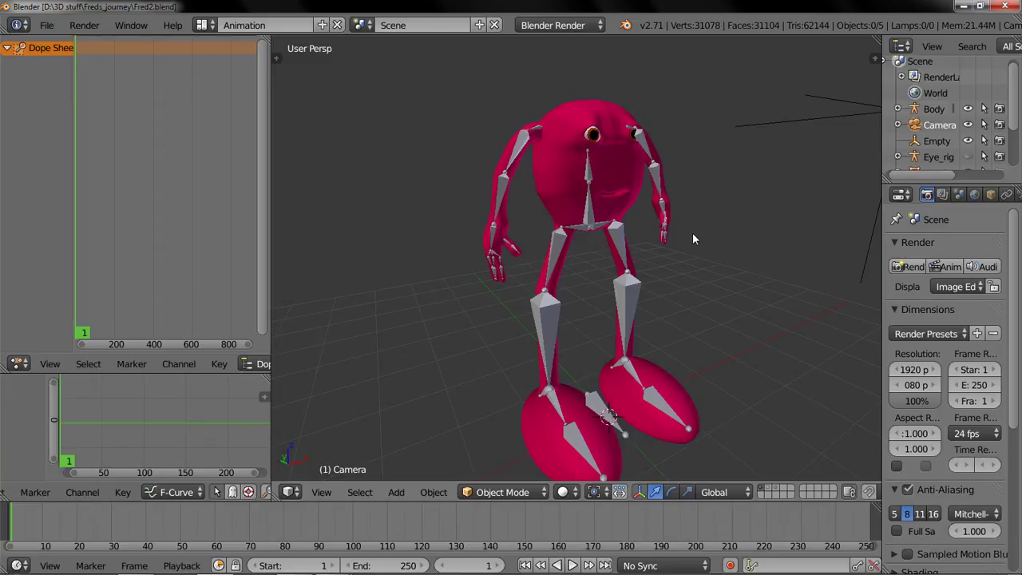
middle_drag(692, 232, 635, 256)
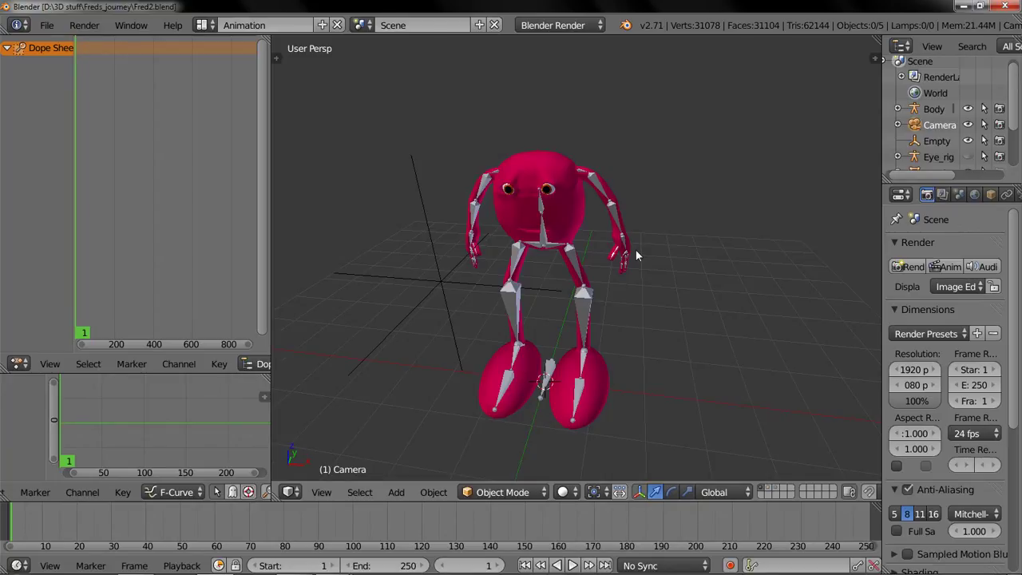
middle_drag(612, 288, 559, 349)
scroll(620, 325, up, 4)
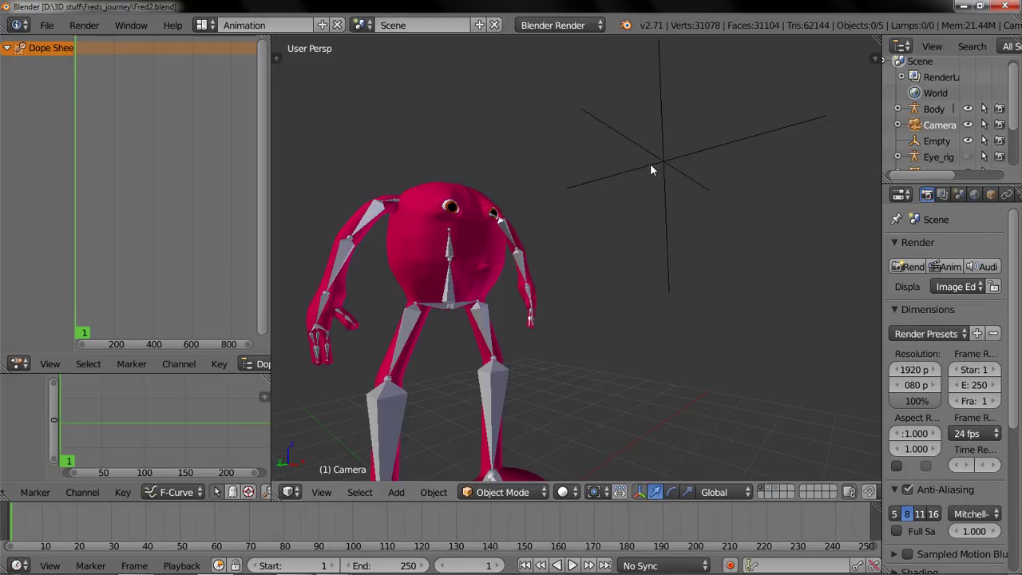
middle_drag(650, 166, 607, 343)
key(KP_1)
scroll(613, 268, up, 2)
scroll(654, 338, down, 3)
Move the ring-shaped head control mesh from the third layer to the first layer and show the first layer.
right_click(608, 349)
click(774, 490)
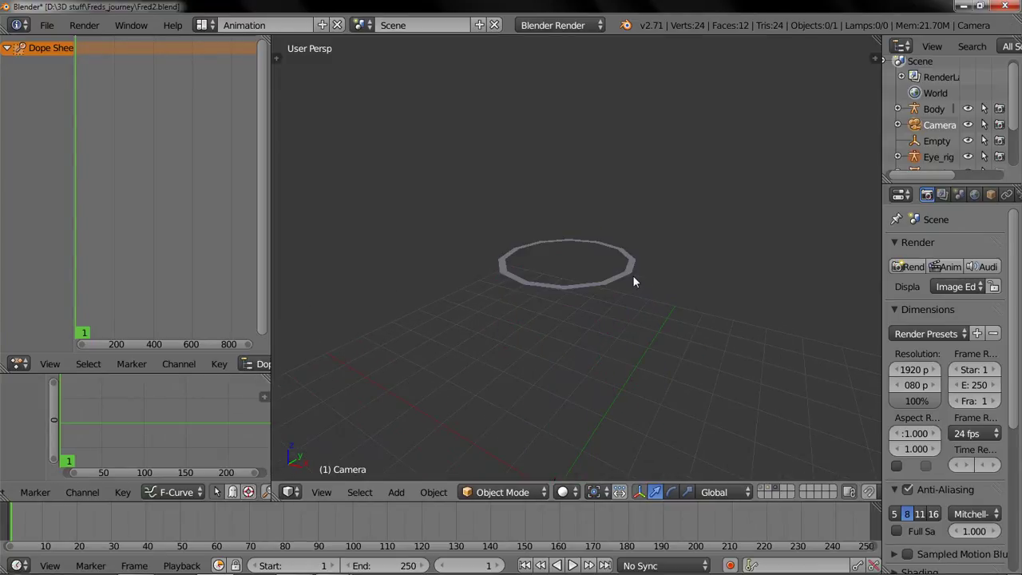
right_click(633, 276)
key(m)
key(1)
key(1)
scroll(597, 293, up, 3)
Select the Eye_rig armature in Object Mode and hide it from the viewport.
right_click(550, 332)
key(ctrl+Tab)
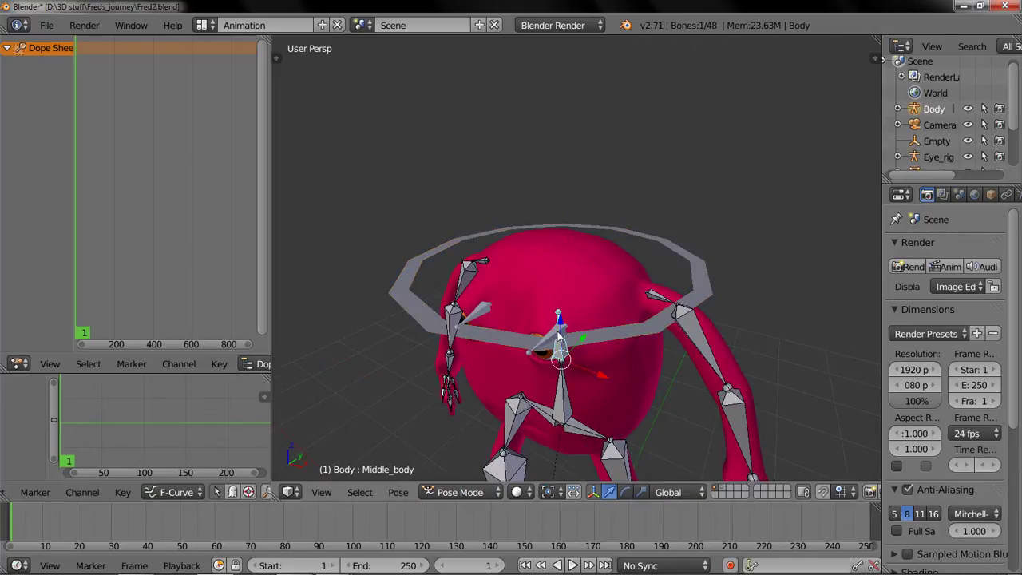
key(ctrl+Tab)
right_click(489, 314)
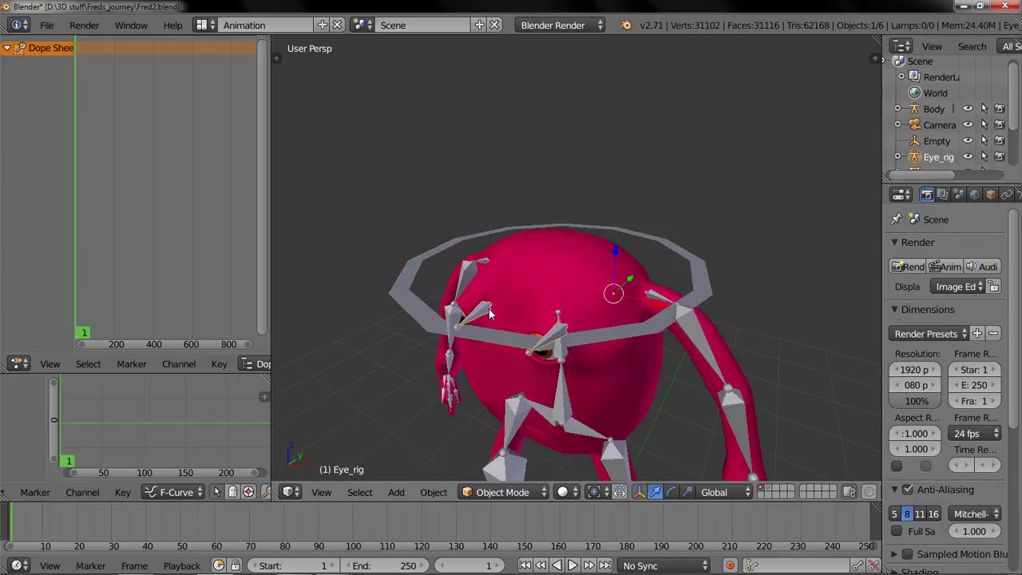
Select the Head_control ring around the character's head and turn off the 3D manipulator widget.
right_click(647, 240)
key(KP_1)
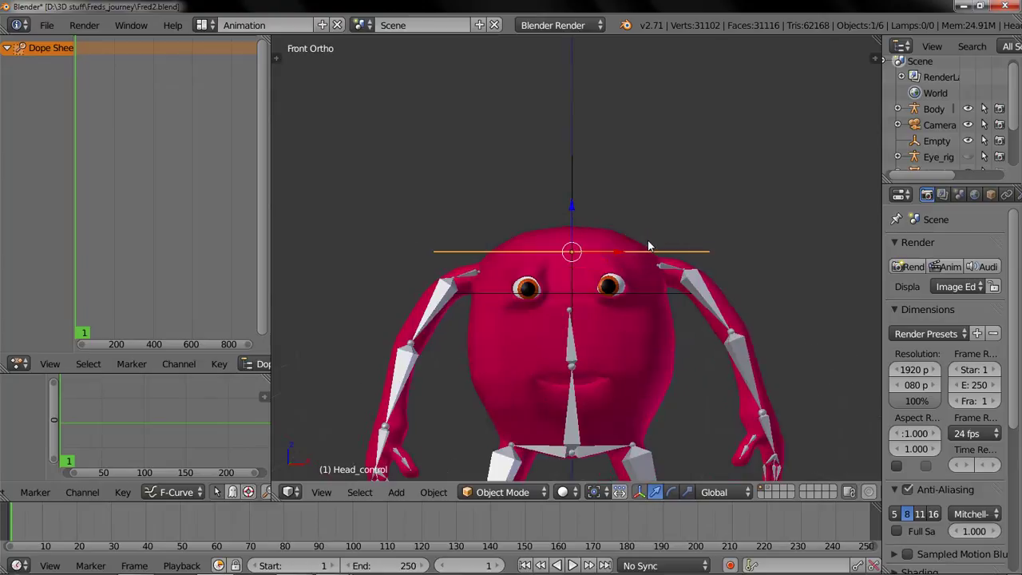
scroll(647, 239, down, 3)
shift+middle_drag(647, 240, 606, 246)
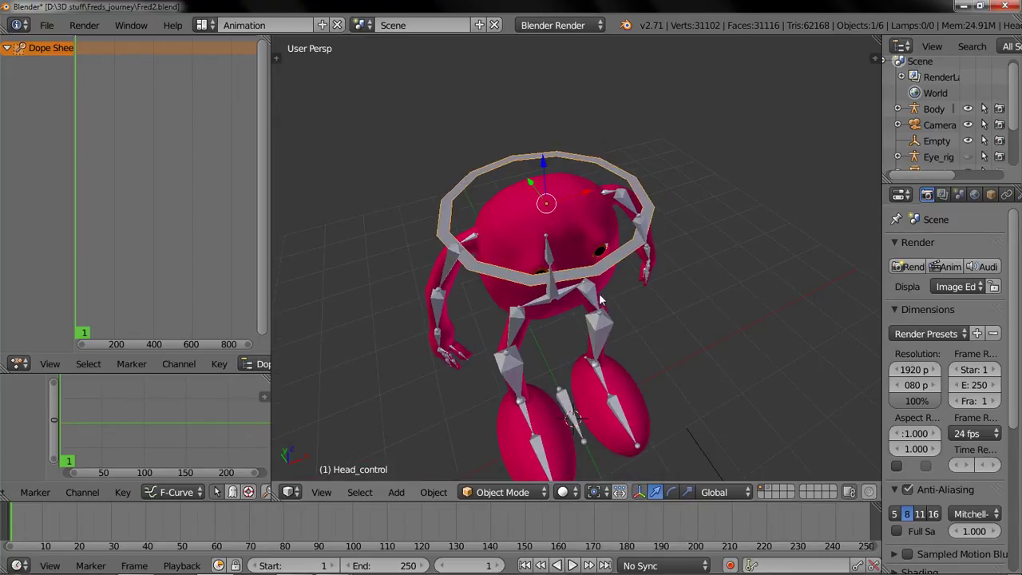
key(ctrl+space)
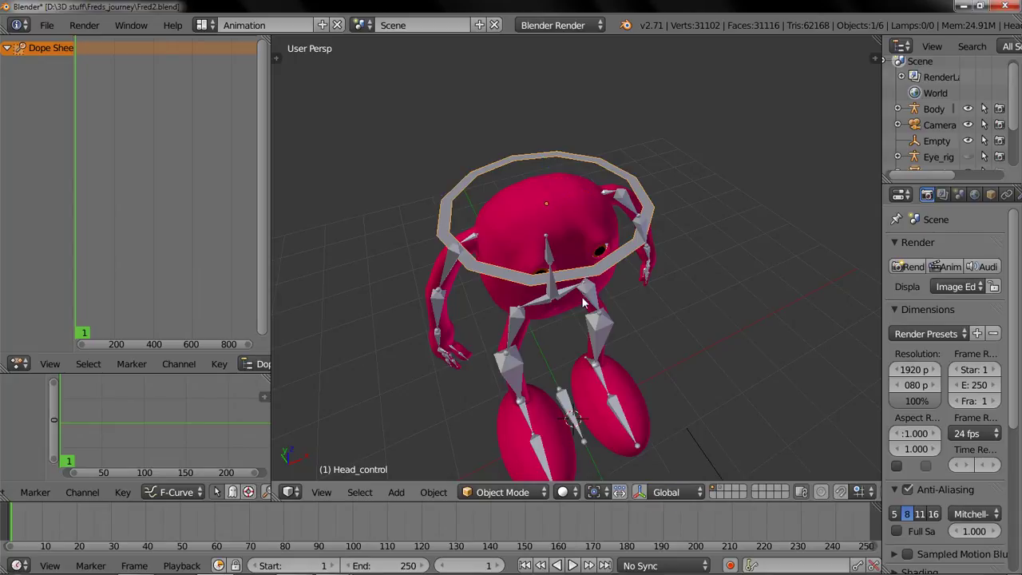
Try turning the character's upper body with a trackball rotation of the Head_control ring.
middle_drag(583, 300, 586, 235)
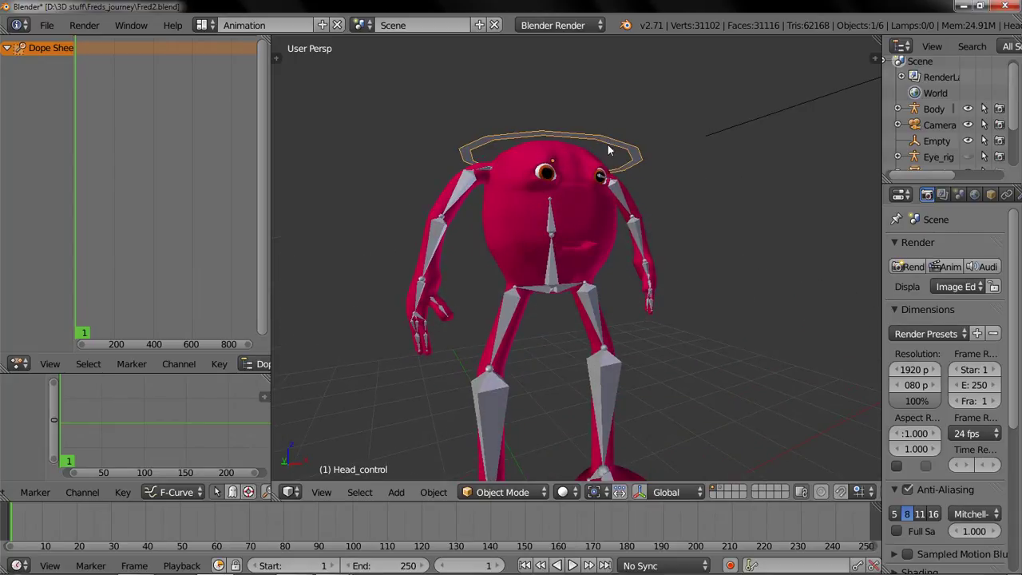
key(r)
key(r)
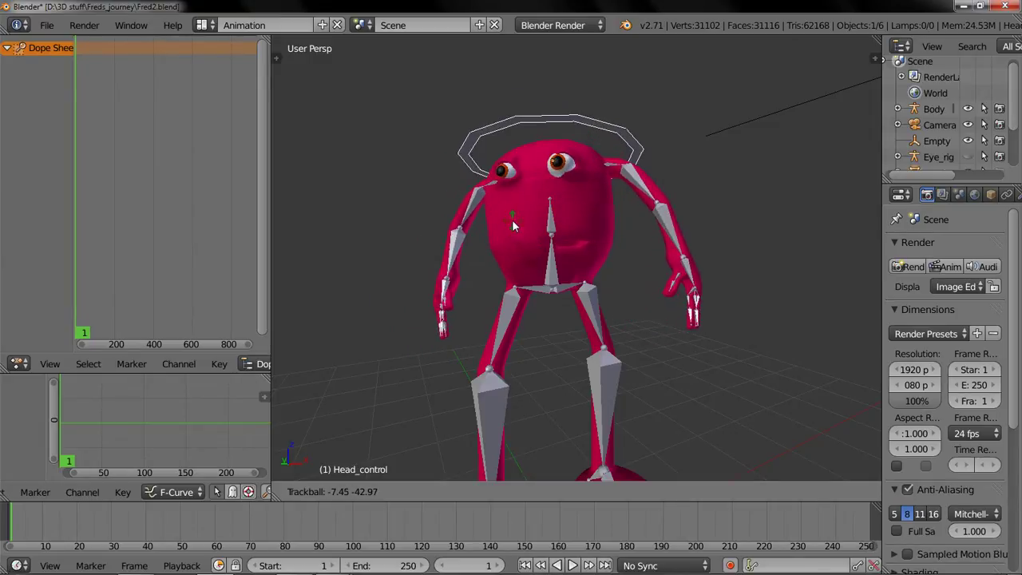
click(631, 152)
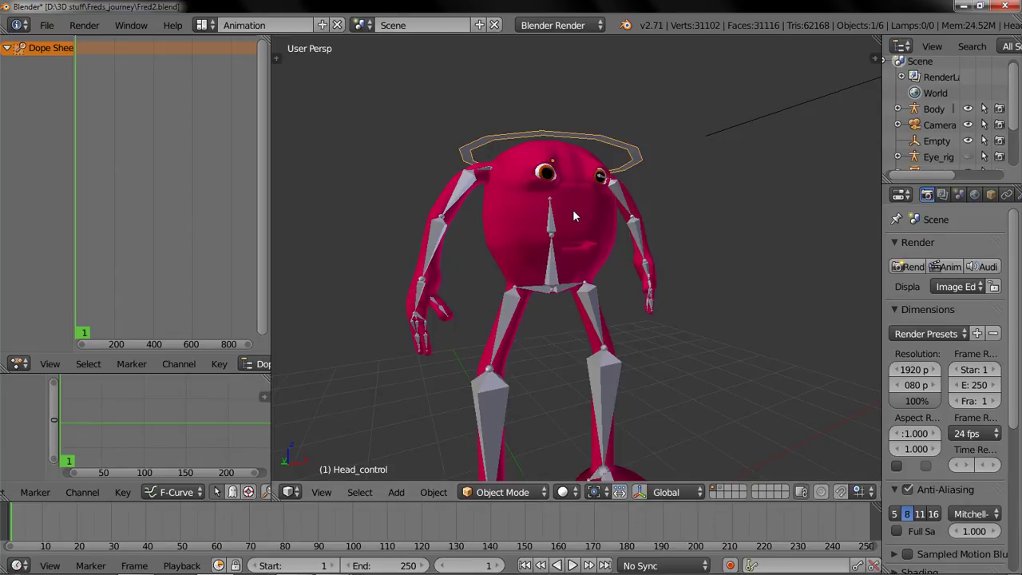
scroll(573, 209, down, 3)
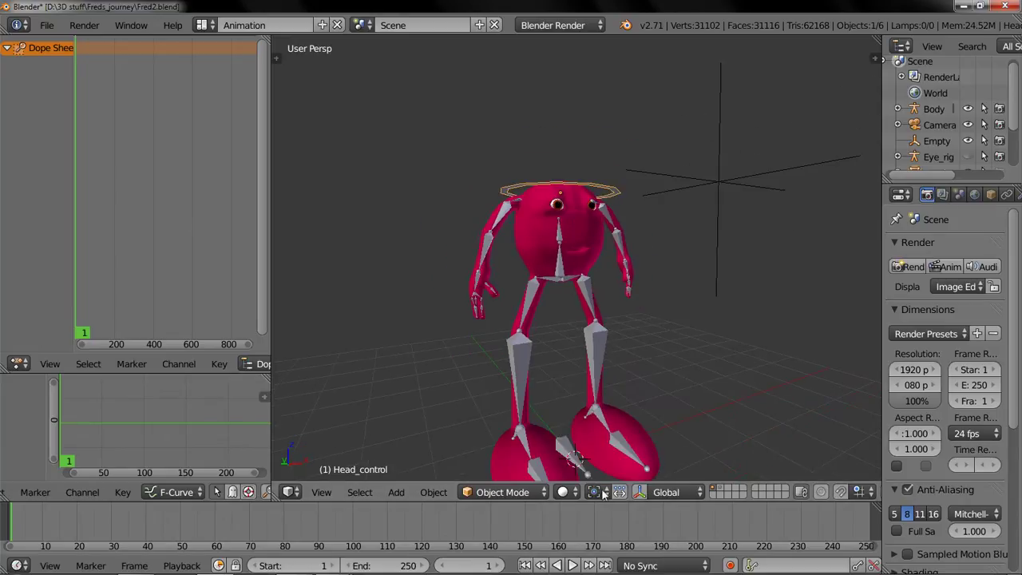
middle_drag(216, 539, 272, 529)
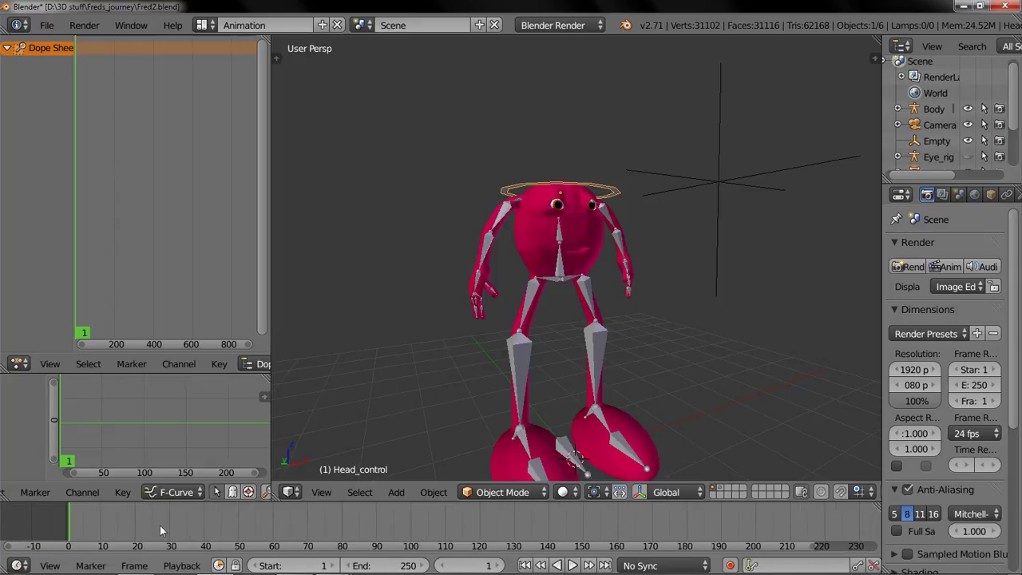
drag(73, 532, 68, 508)
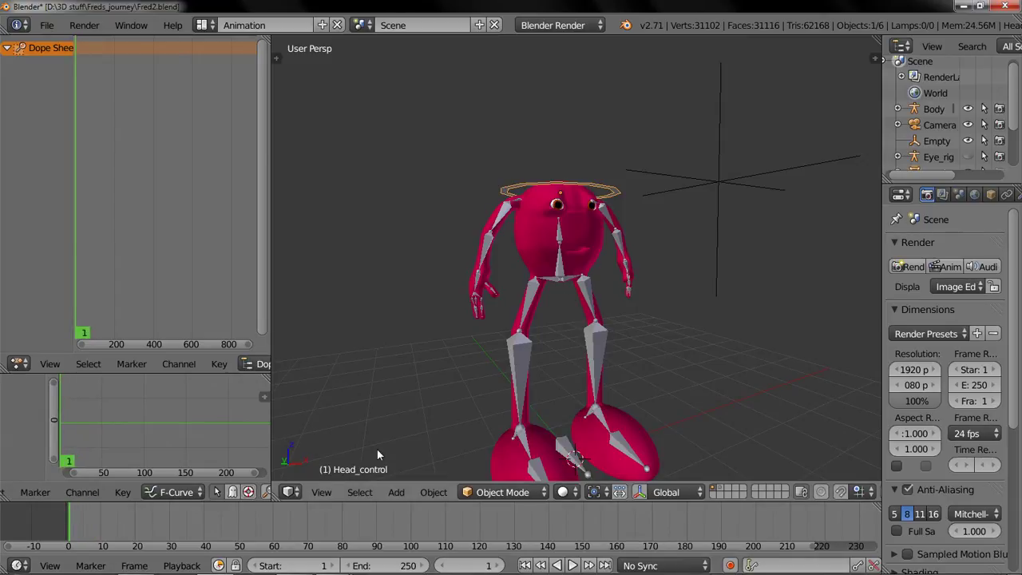
key(a)
key(a)
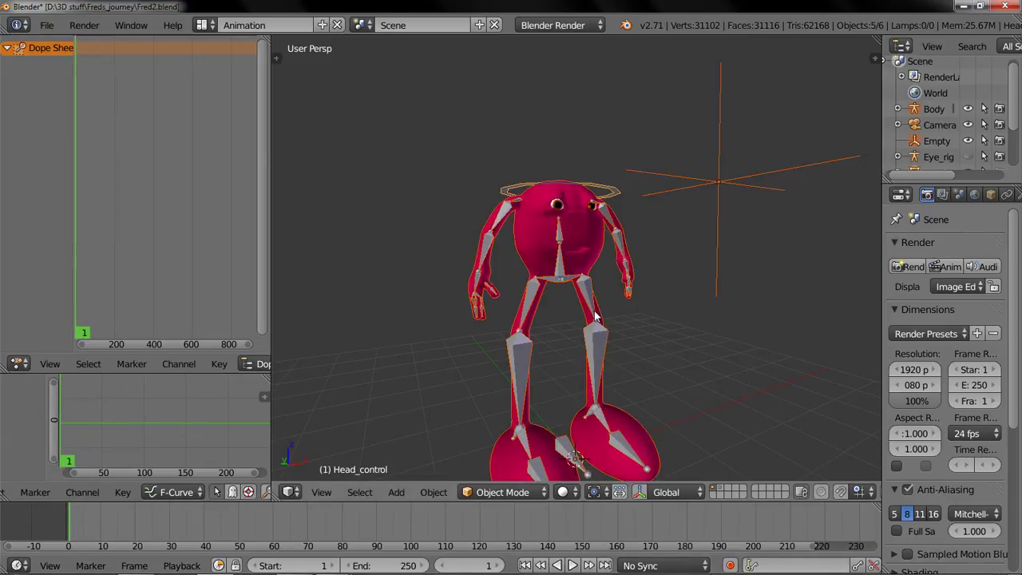
key(ctrl+Tab)
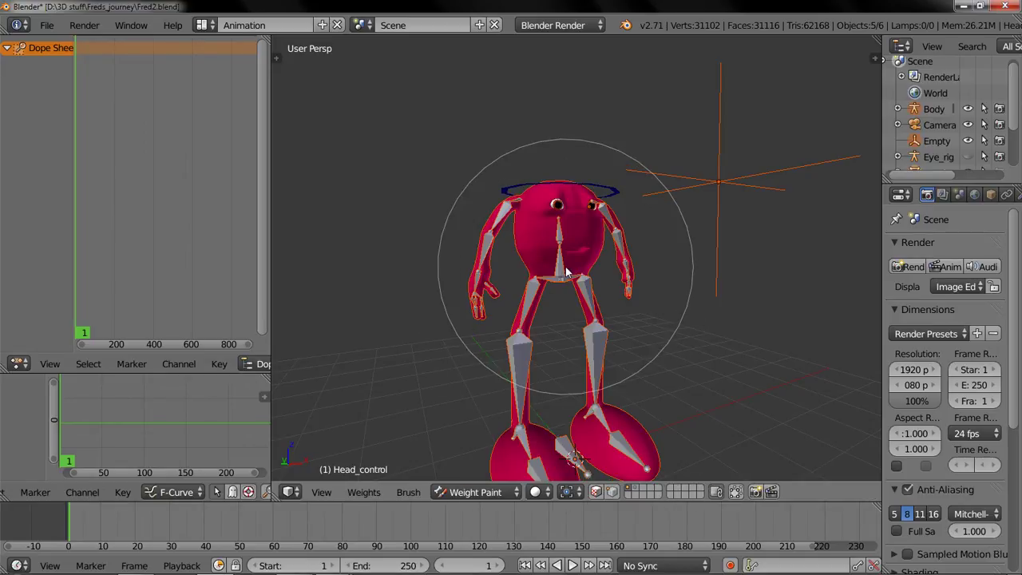
key(ctrl+Tab)
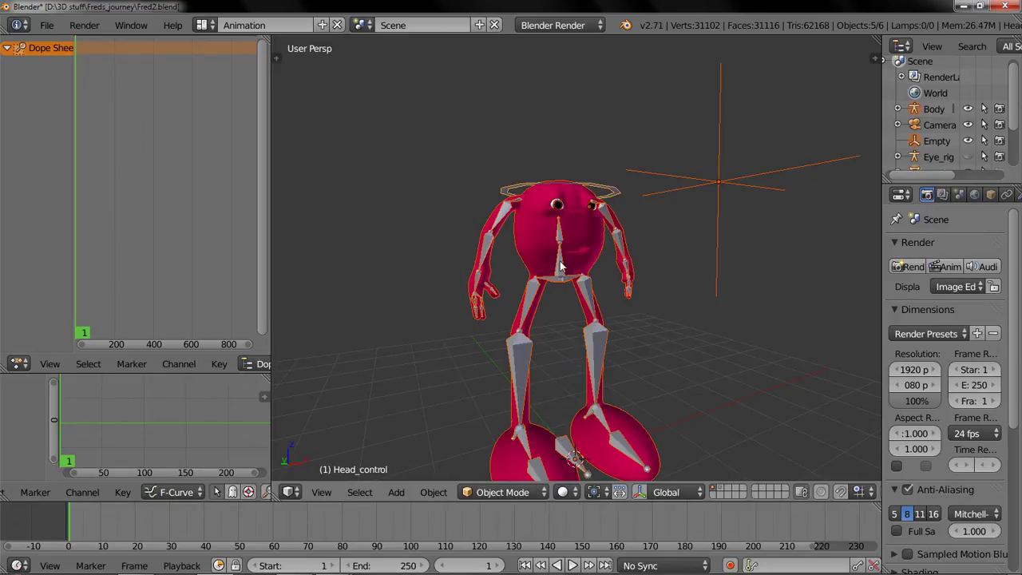
Put the Body armature in Pose Mode and insert a Whole Character keyframe for all its bones at frame 1.
right_click(562, 269)
key(ctrl+Tab)
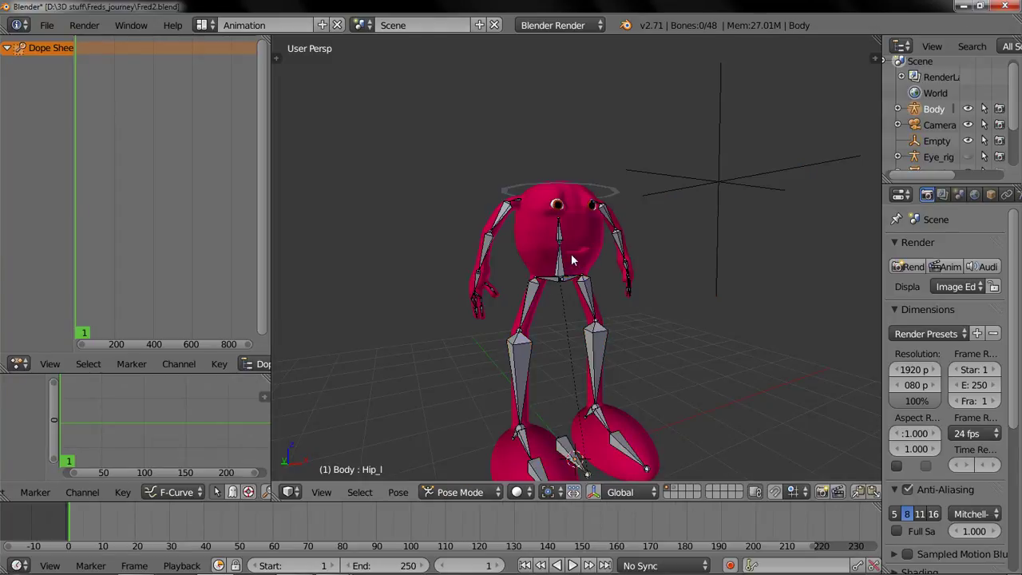
key(a)
middle_drag(614, 316, 584, 264)
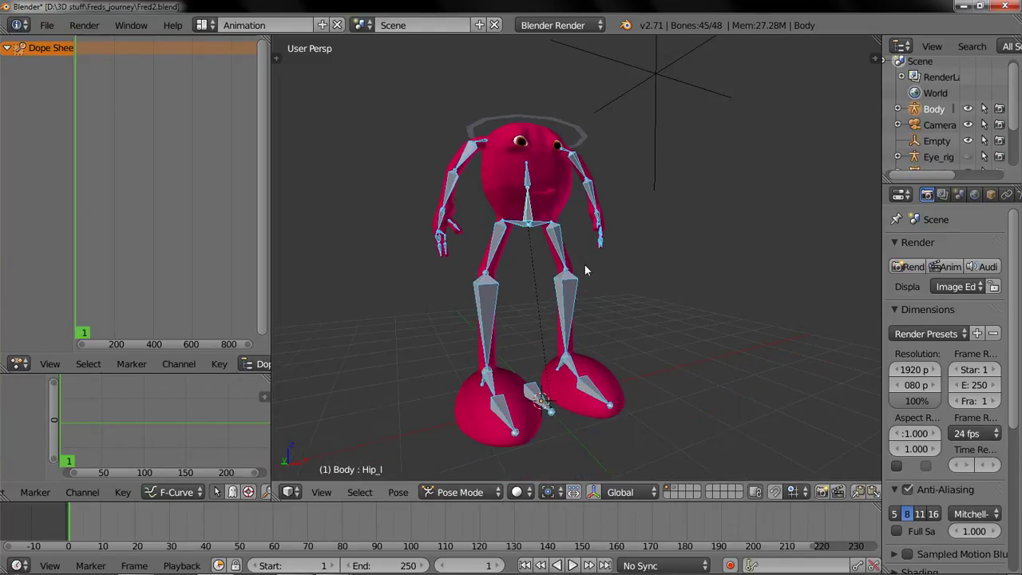
key(i)
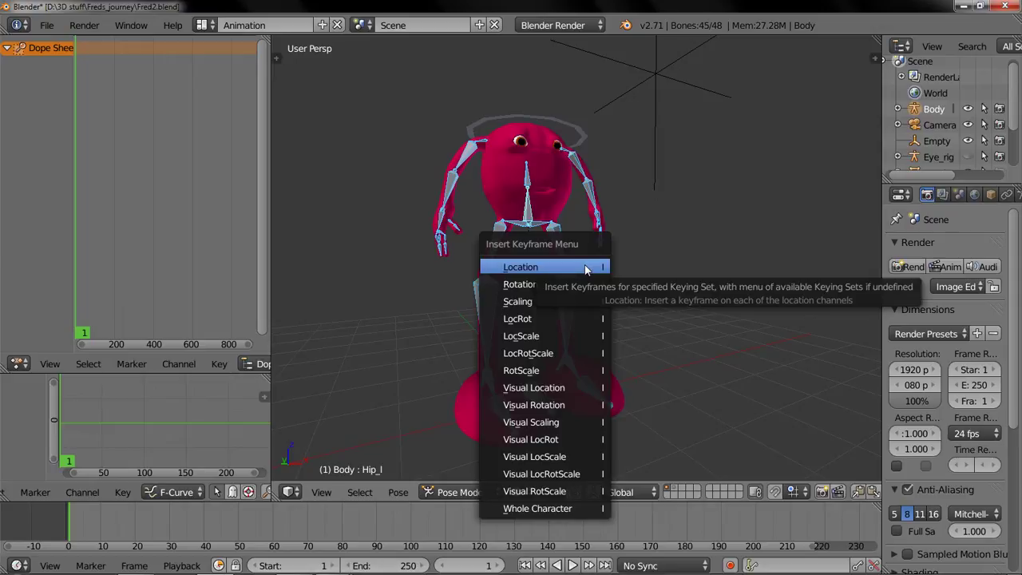
click(531, 439)
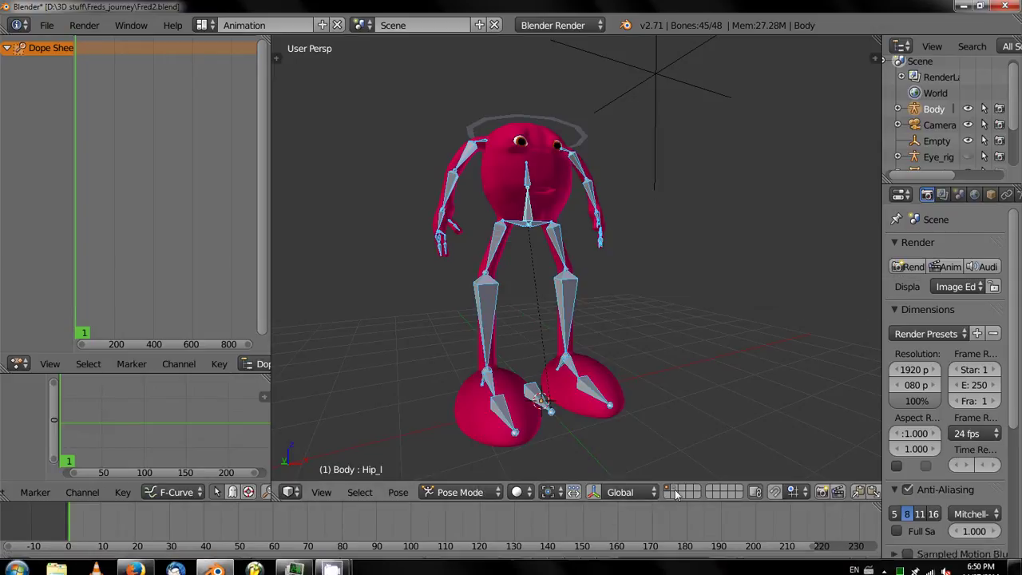
key(i)
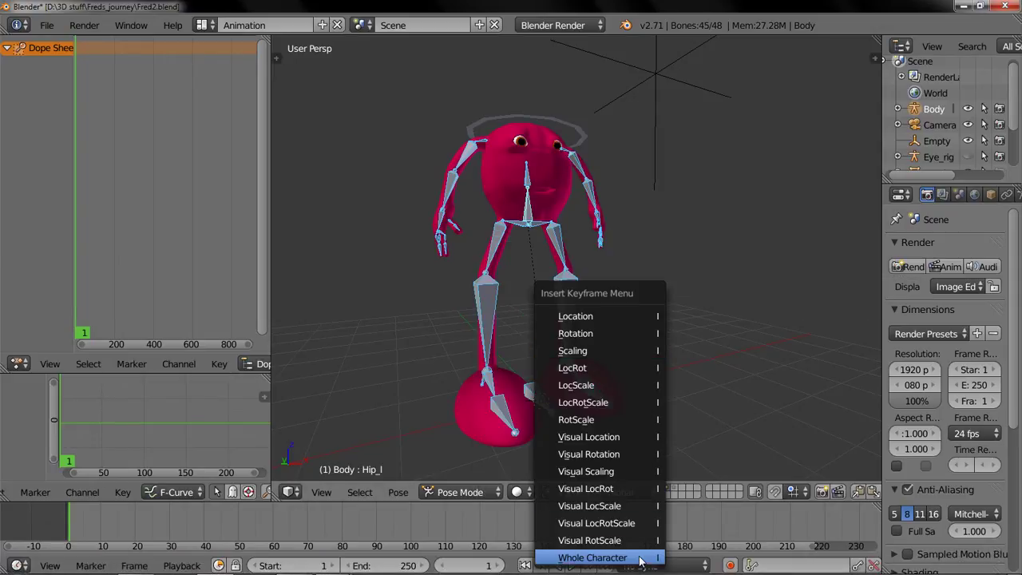
key(Return)
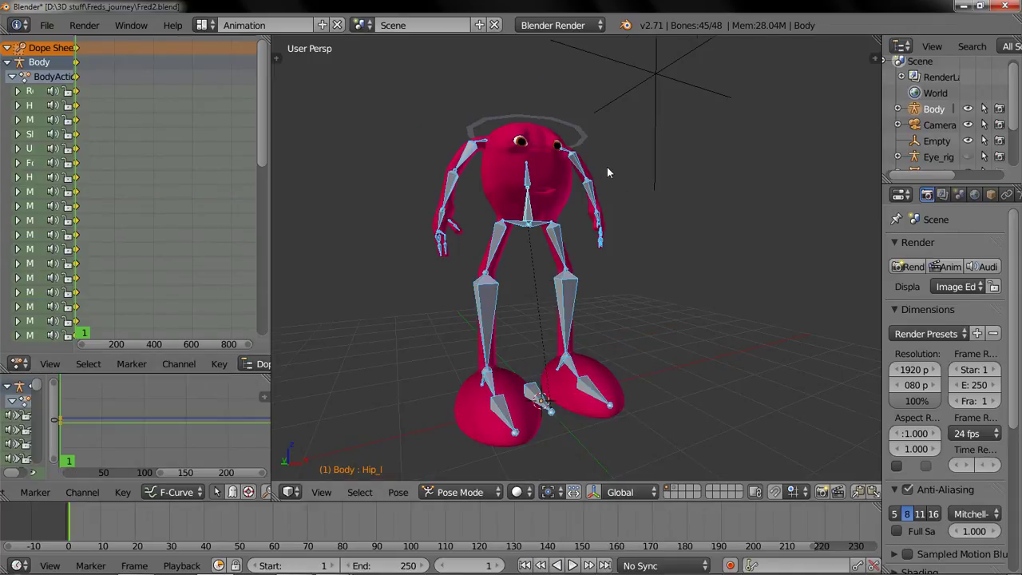
Insert a LocRot keyframe for the Head_control ring at frame 1.
scroll(606, 167, up, 3)
scroll(613, 204, up, 3)
right_click(623, 186)
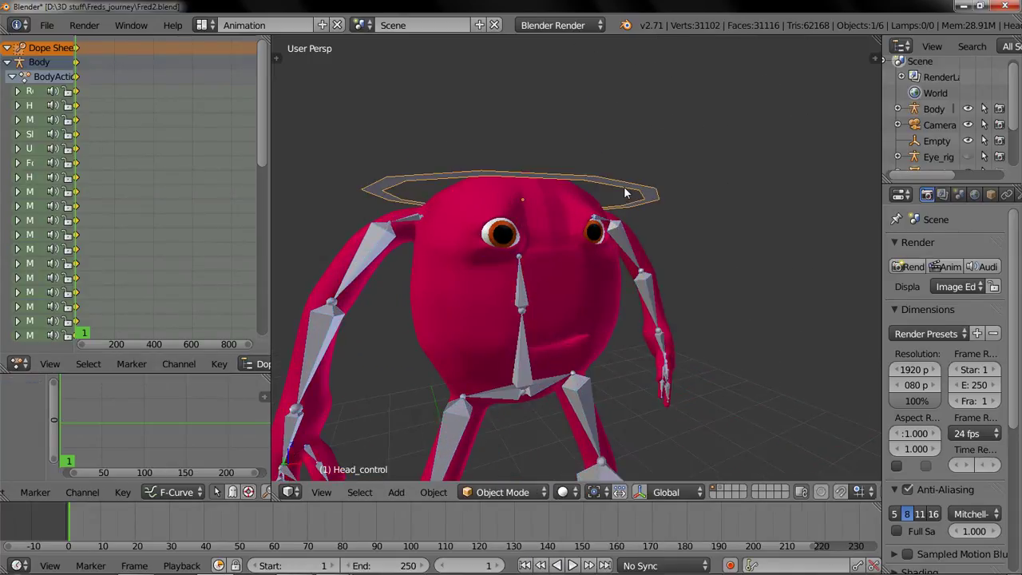
key(i)
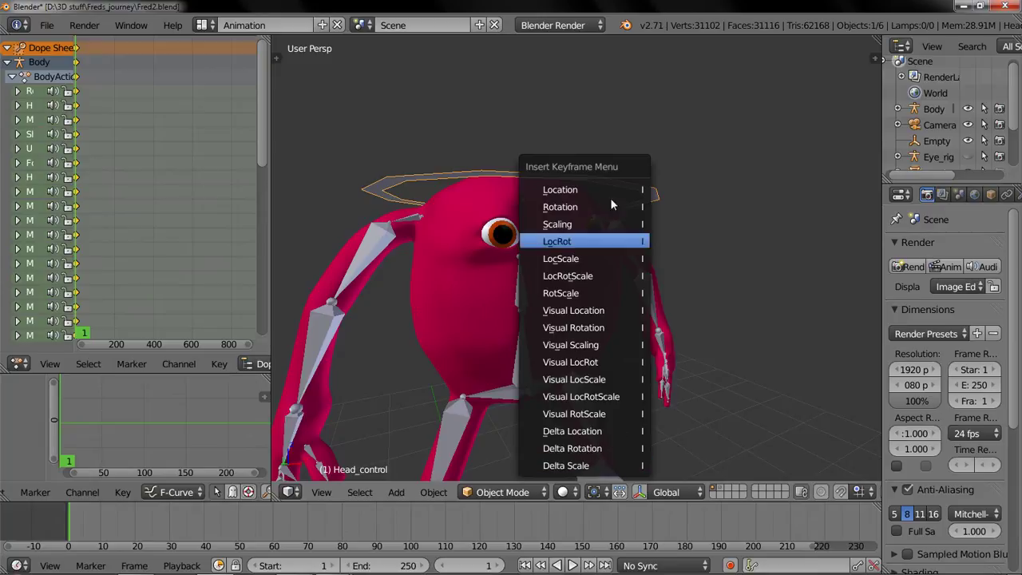
click(602, 243)
scroll(604, 247, down, 4)
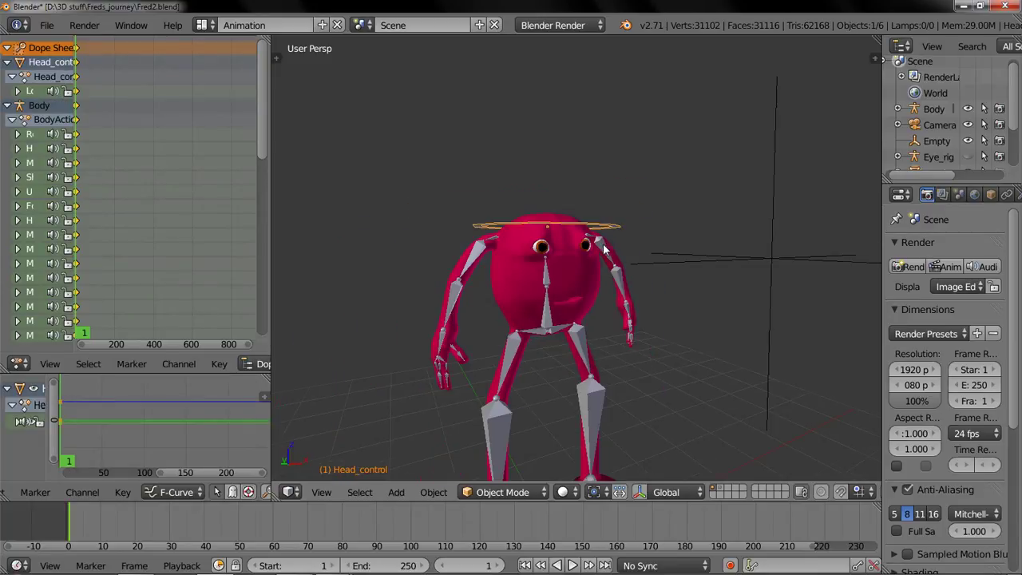
Insert a LocRot keyframe for the Empty in front of the character at frame 1.
scroll(609, 296, up, 2)
right_click(648, 129)
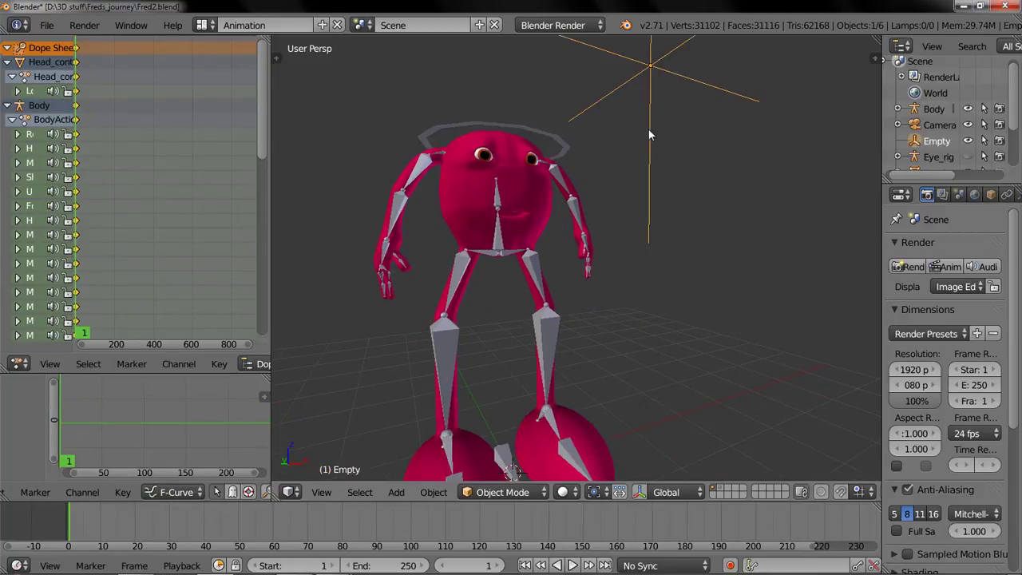
key(i)
click(648, 129)
scroll(597, 191, down, 3)
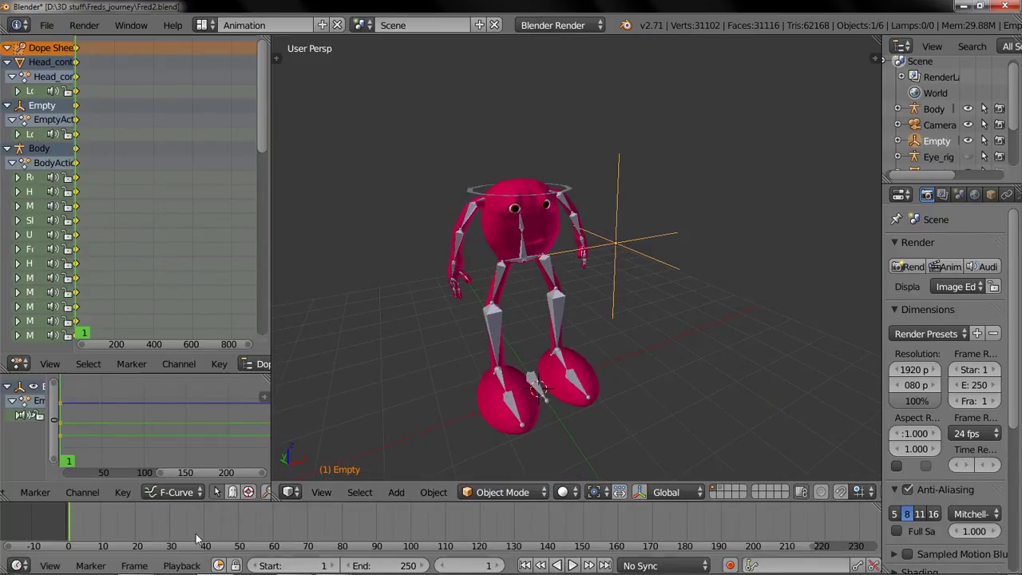
Go to frame 10 and insert LocRot keyframes for the Empty and the Head_control ring.
drag(118, 518, 99, 509)
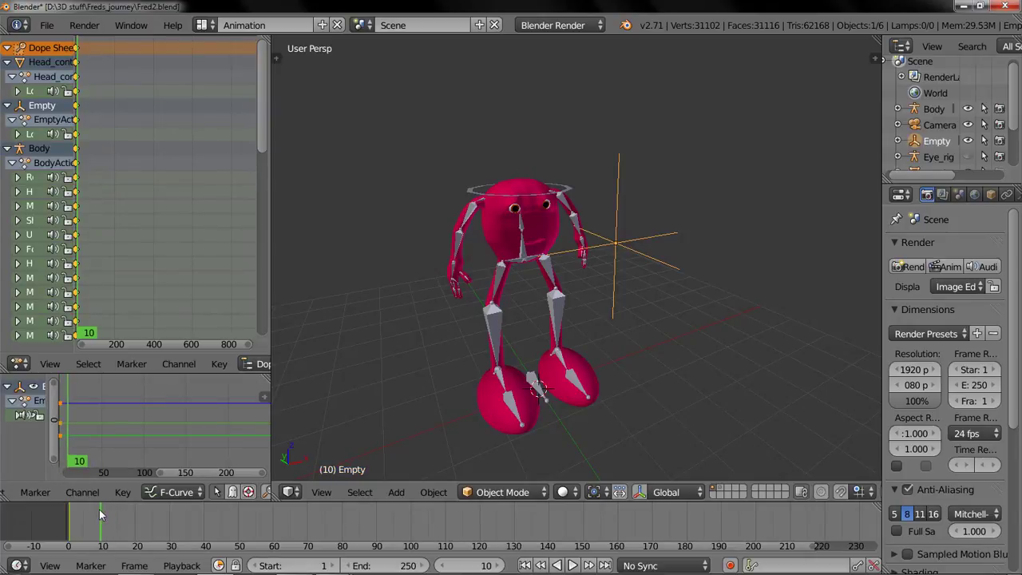
key(i)
click(622, 247)
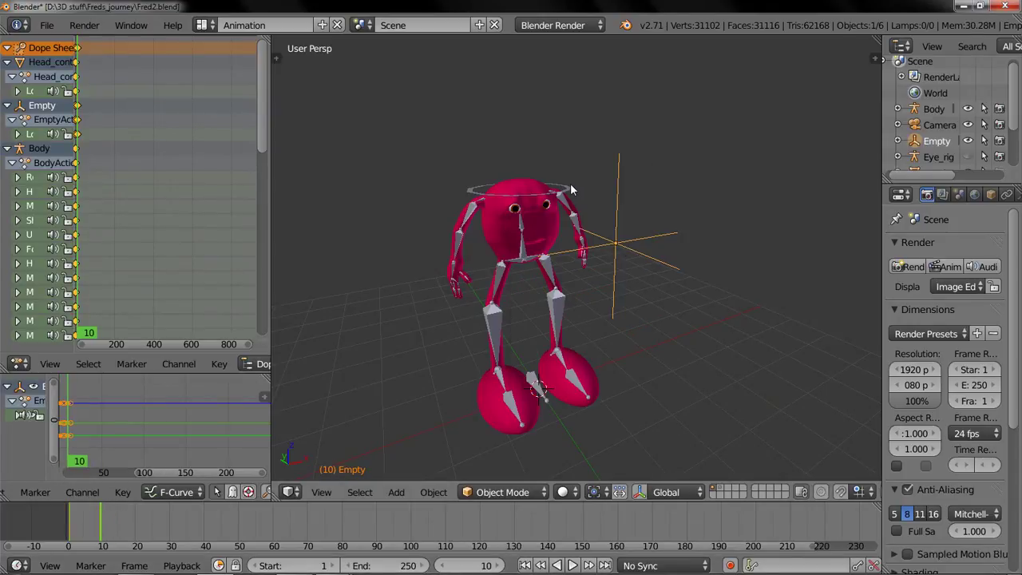
right_click(572, 190)
key(i)
click(573, 187)
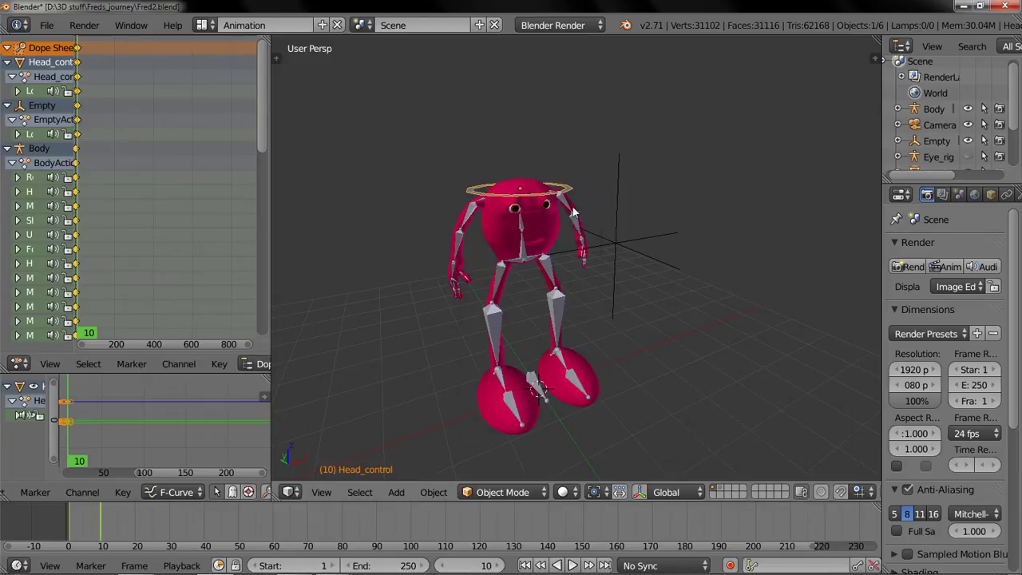
Insert a Whole Character keyframe for all Body armature bones at frame 10, and select the Empty.
right_click(525, 253)
key(a)
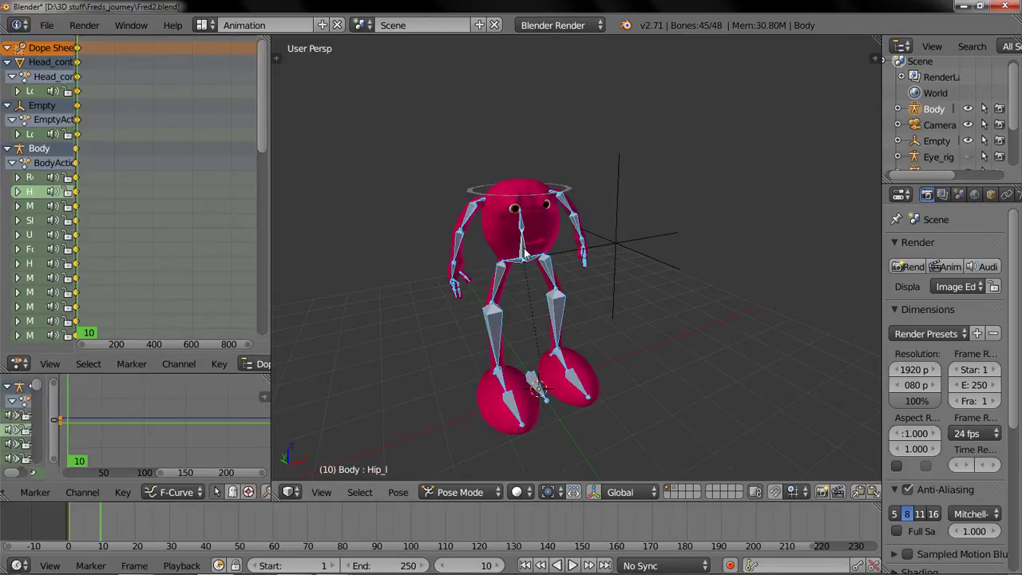
key(i)
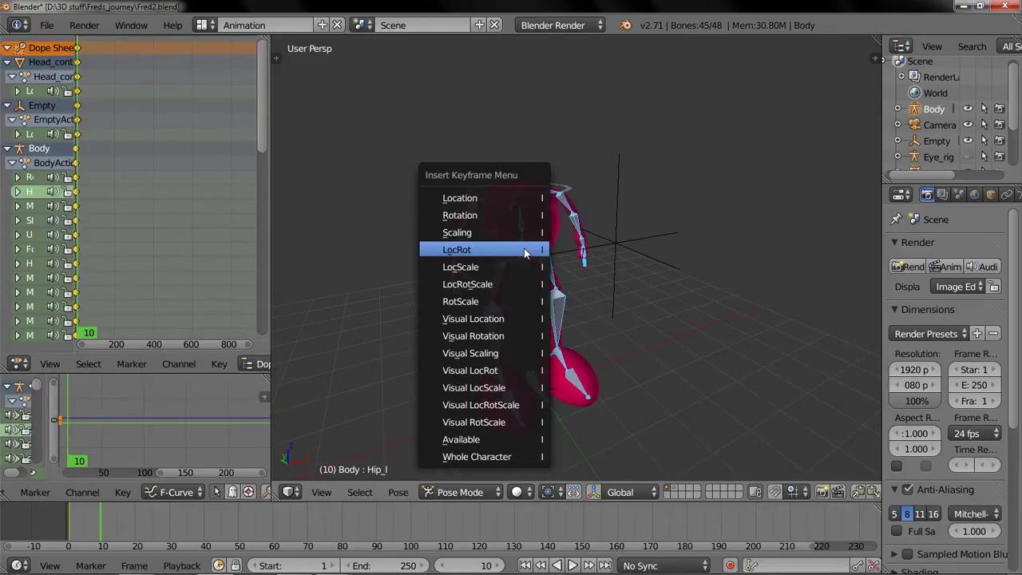
click(511, 459)
right_click(619, 246)
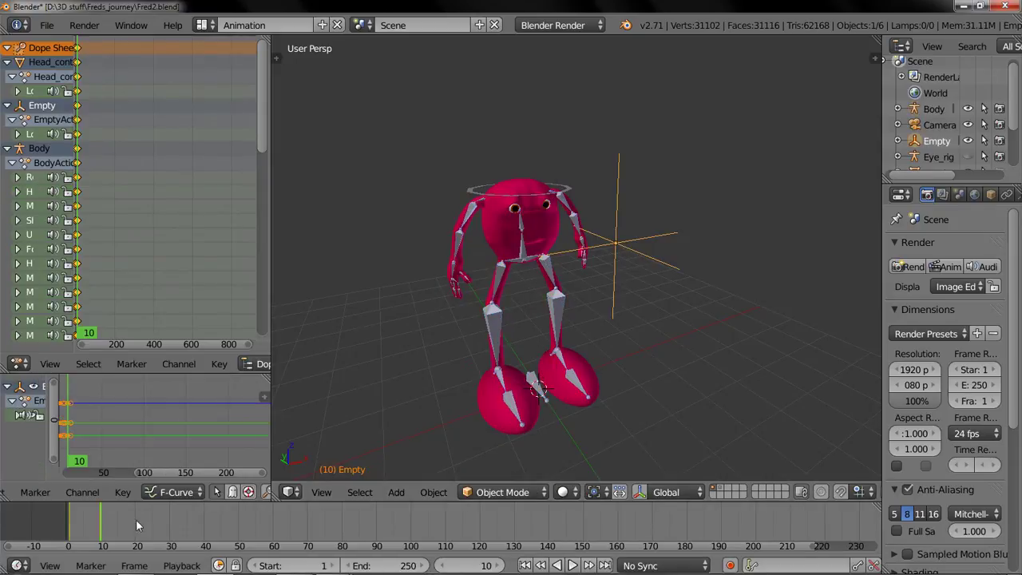
Move the current frame to 30 on the timeline.
click(135, 519)
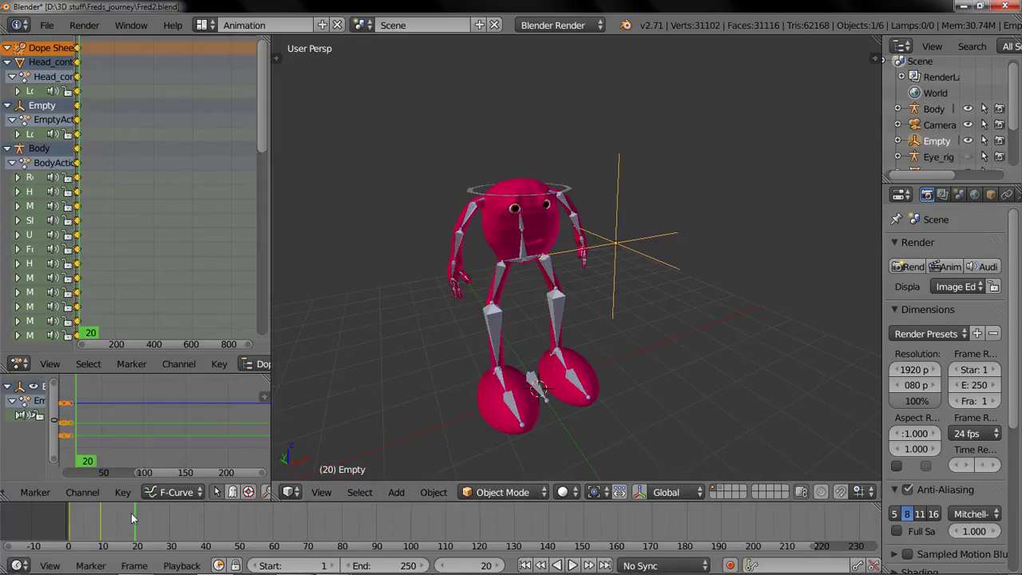
click(176, 517)
drag(176, 517, 171, 518)
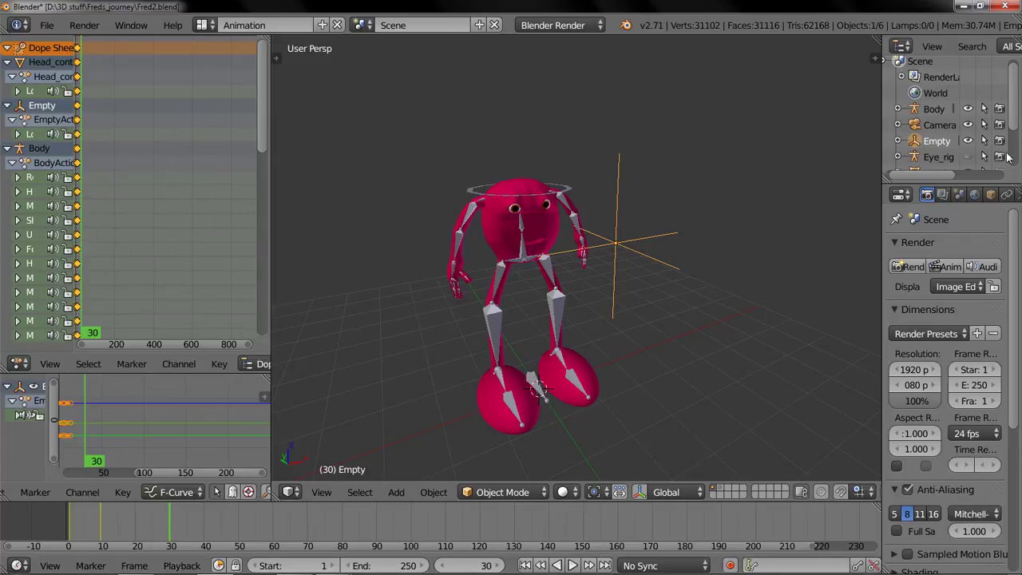
Set the scene's render frame rate to 30 fps.
scroll(968, 297, down, 5)
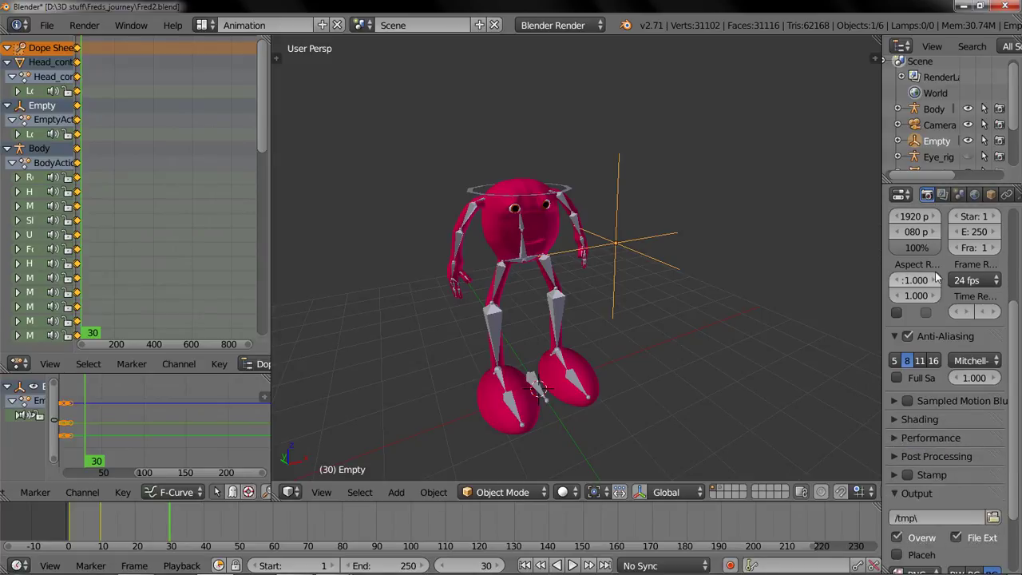
click(980, 283)
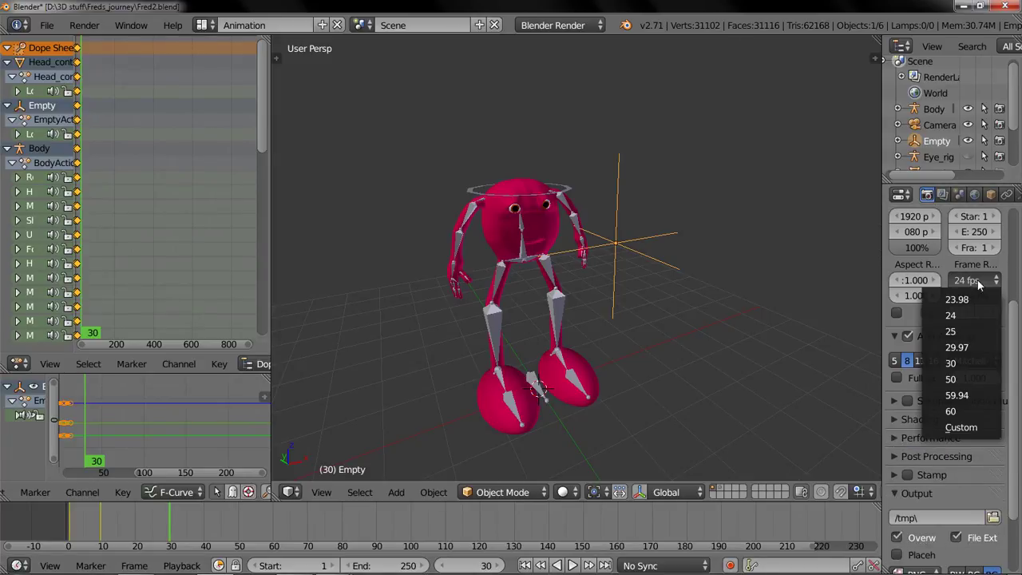
click(960, 363)
scroll(939, 333, up, 5)
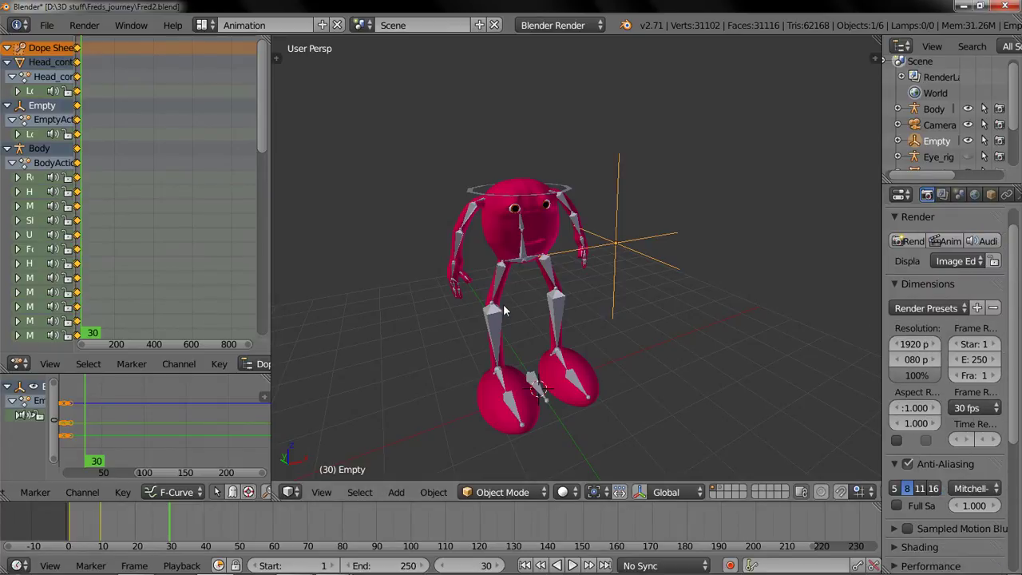
Set the animation's end frame to 120.
scroll(638, 285, up, 2)
middle_drag(638, 280, 646, 317)
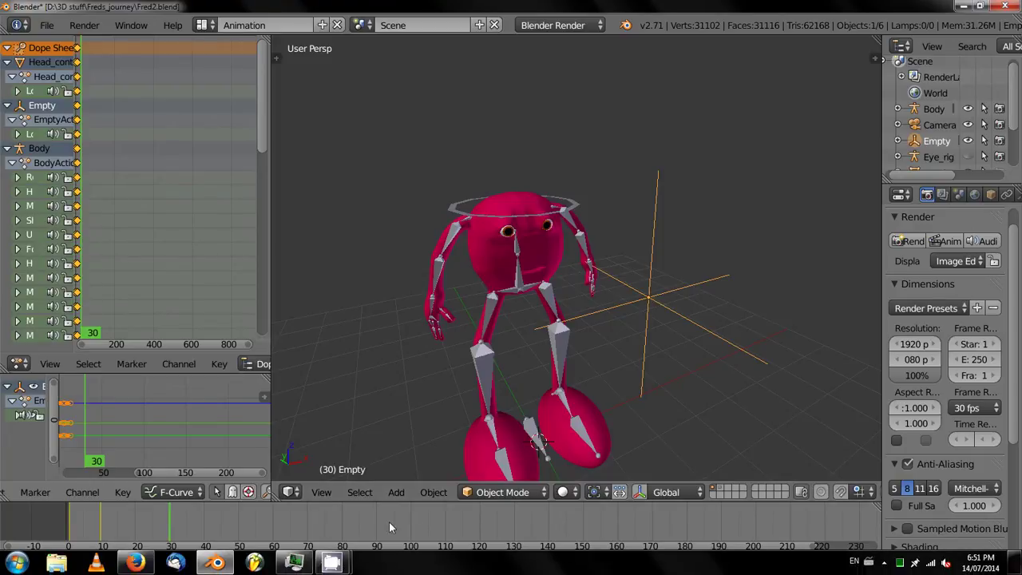
click(394, 566)
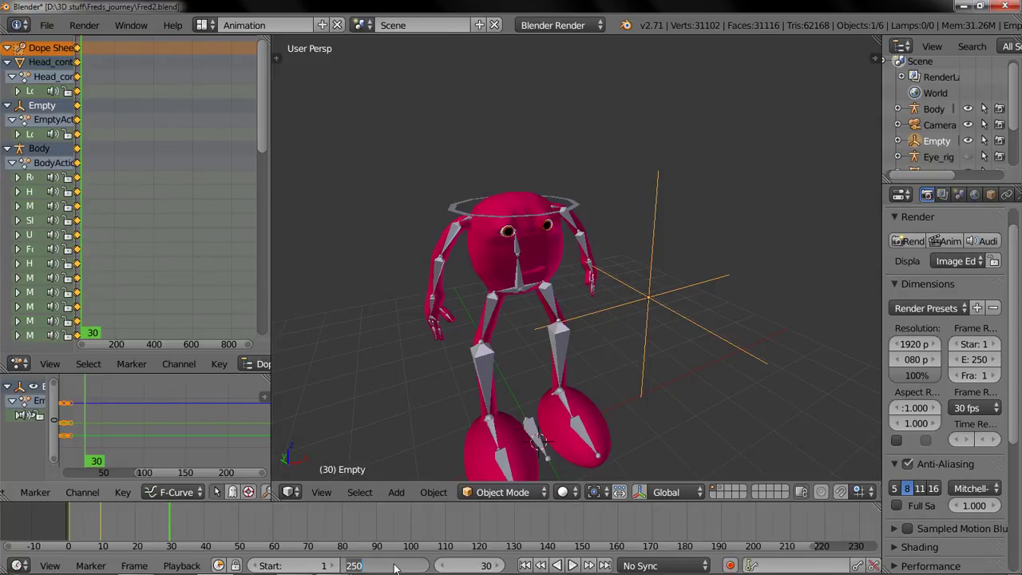
text(120)
key(Return)
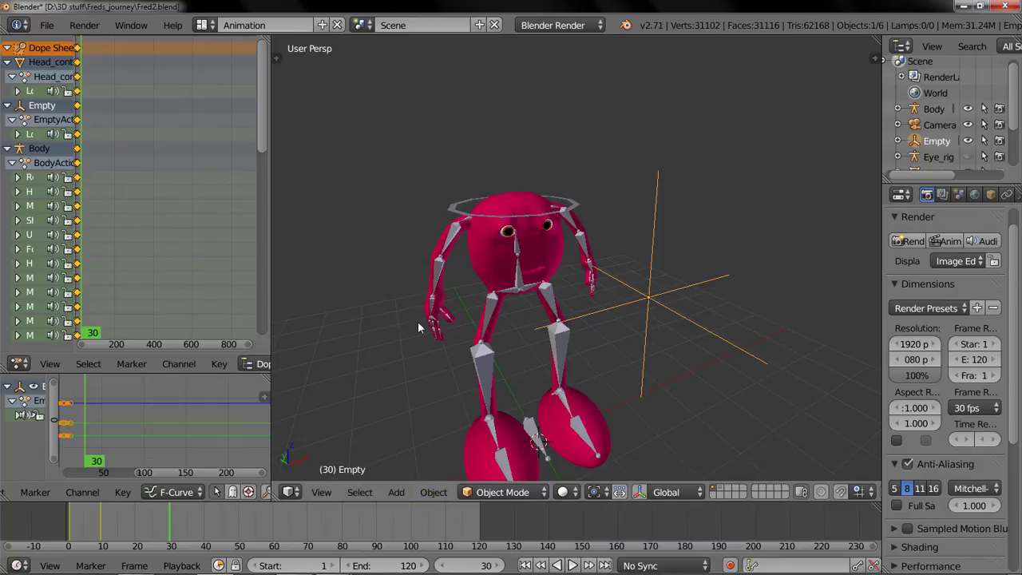
Tilt the Head_control ring with a trackball rotation of about -5 and -34 degrees and keyframe it at frame 30.
scroll(431, 318, up, 2)
middle_drag(431, 318, 420, 269)
scroll(406, 265, up, 4)
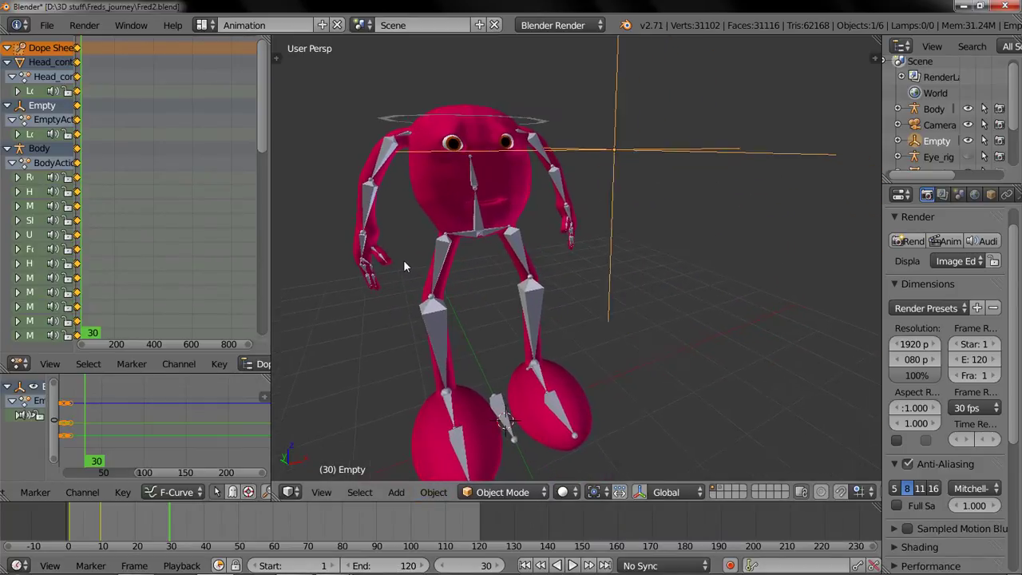
scroll(423, 273, down, 4)
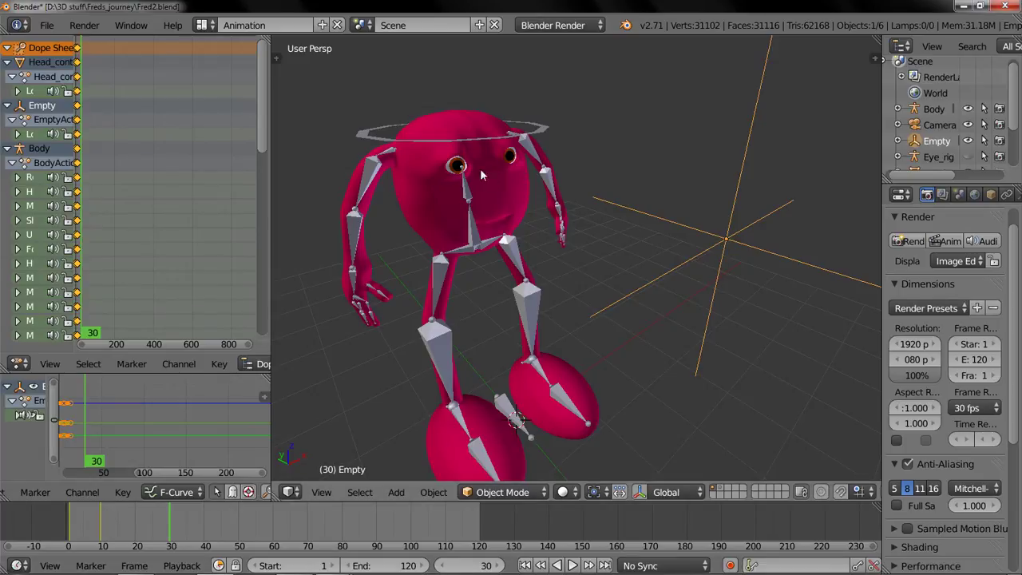
right_click(544, 132)
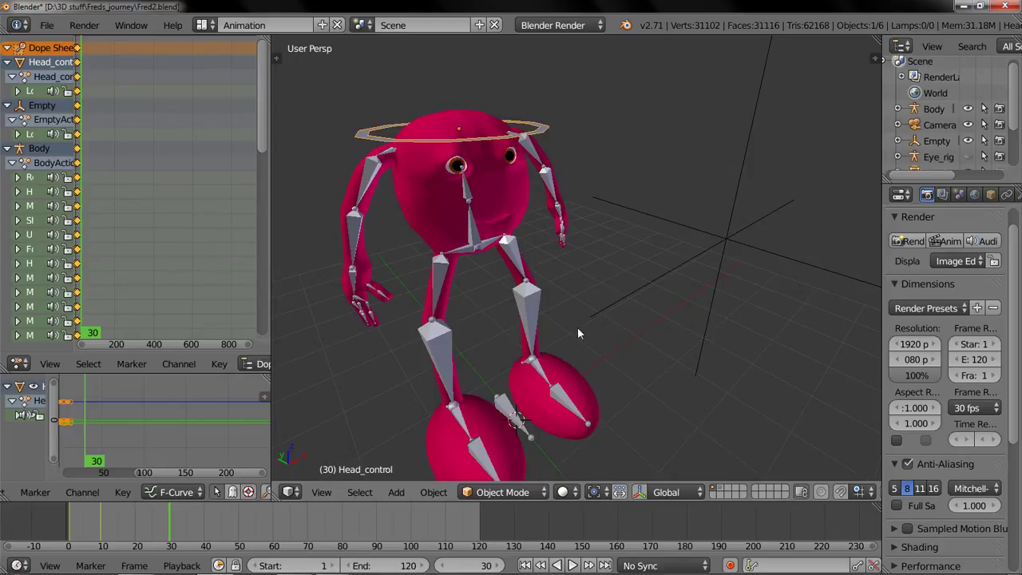
key(r)
key(r)
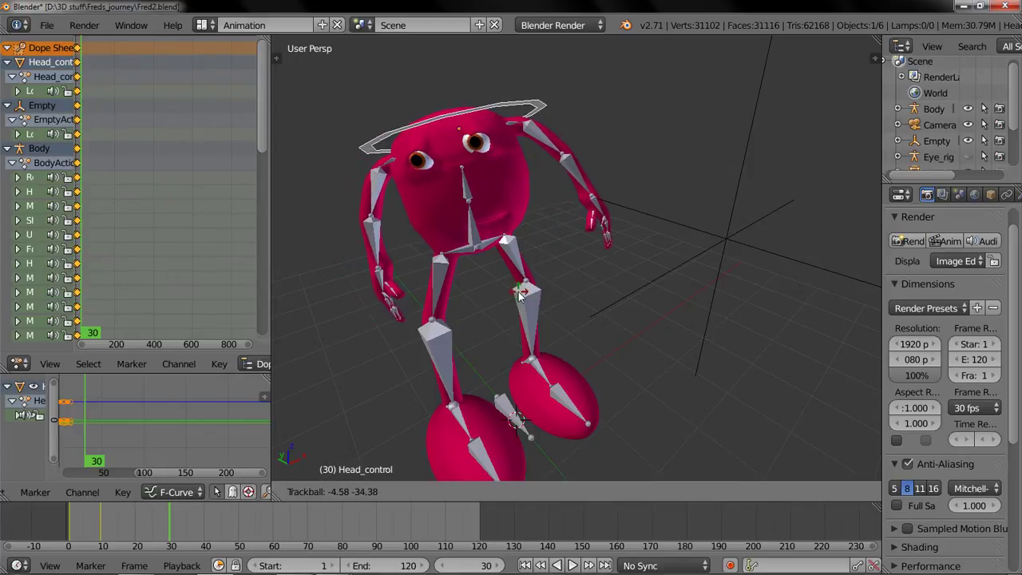
click(518, 295)
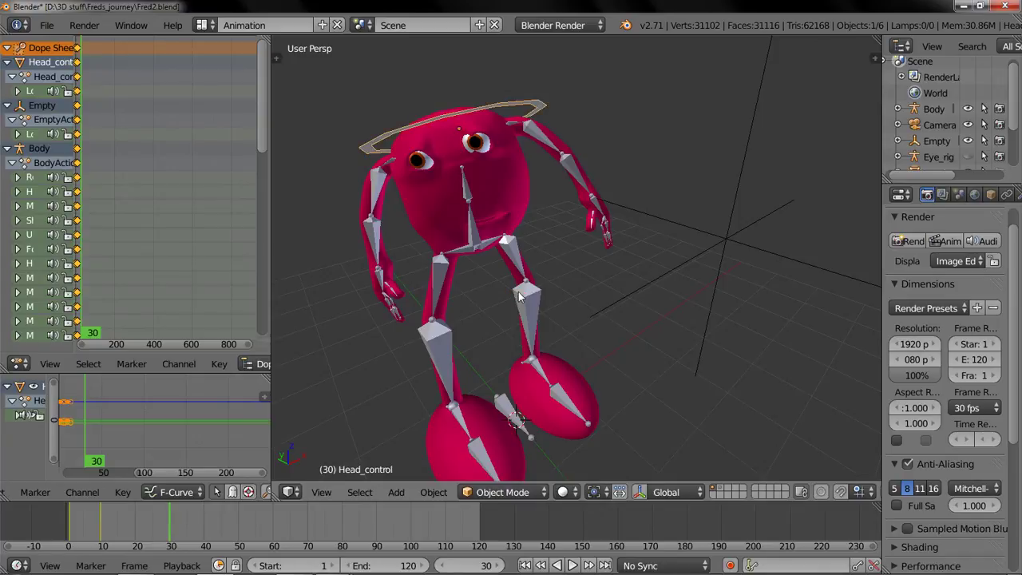
key(i)
click(509, 316)
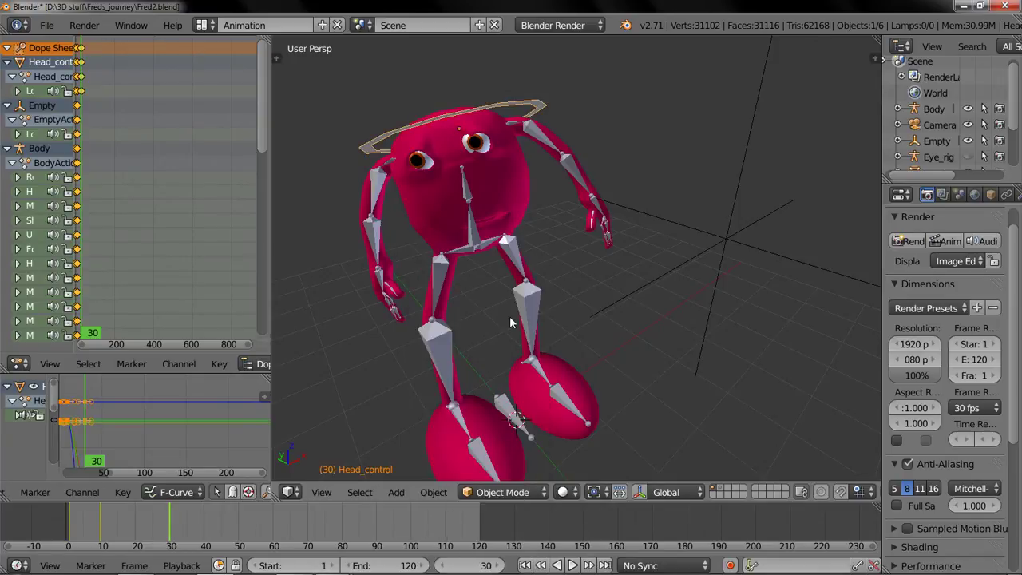
Rotate the Middle_body bone freely so the upper body leans and turns, and insert a keyframe for it at frame 30.
right_click(471, 202)
key(r)
key(r)
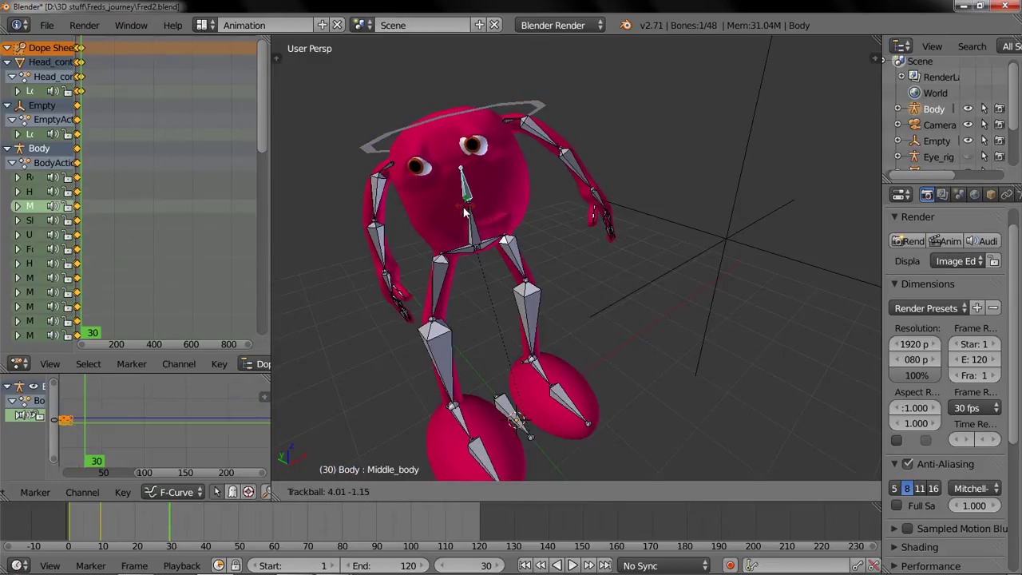
key(r)
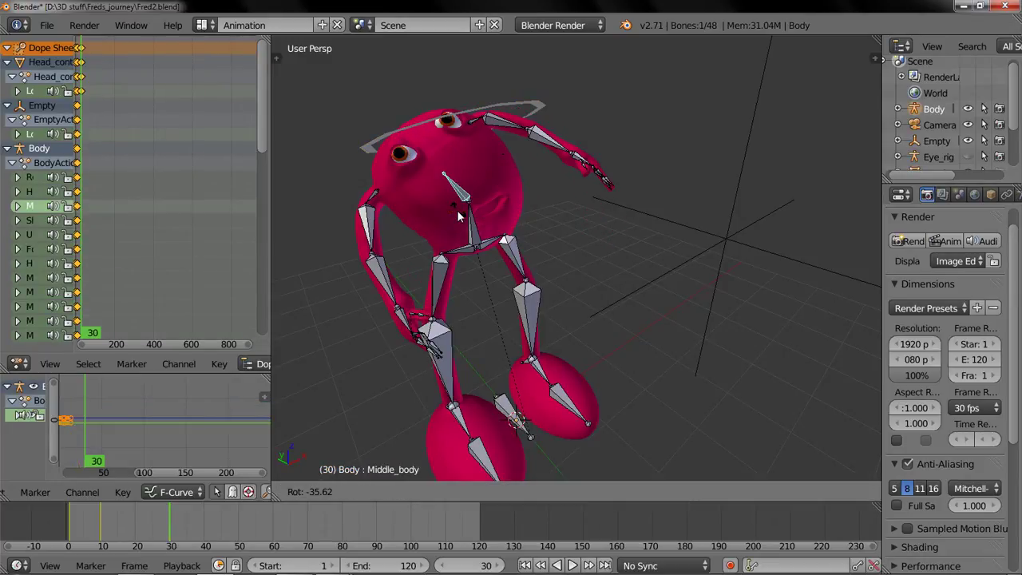
key(z)
key(r)
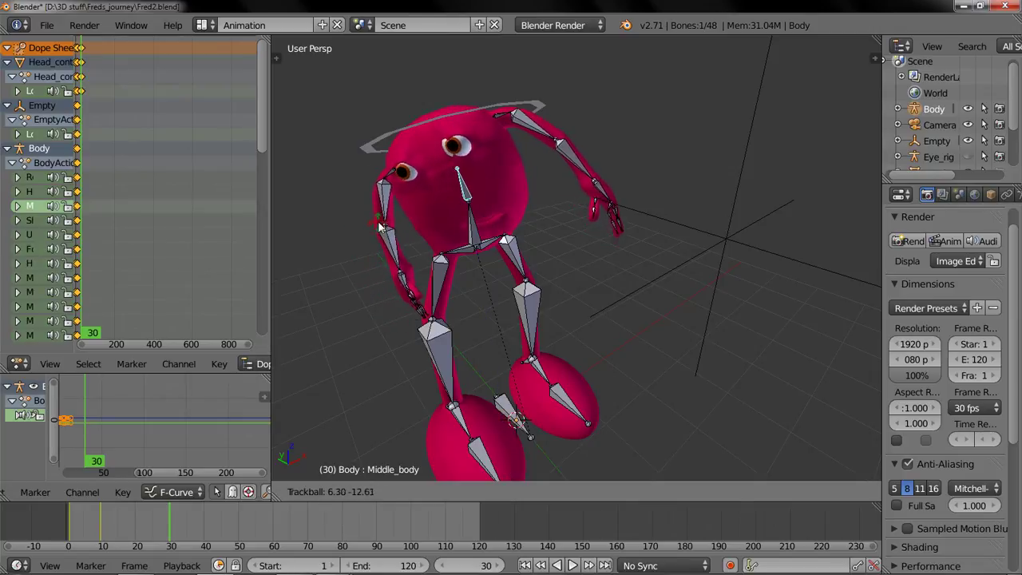
click(492, 181)
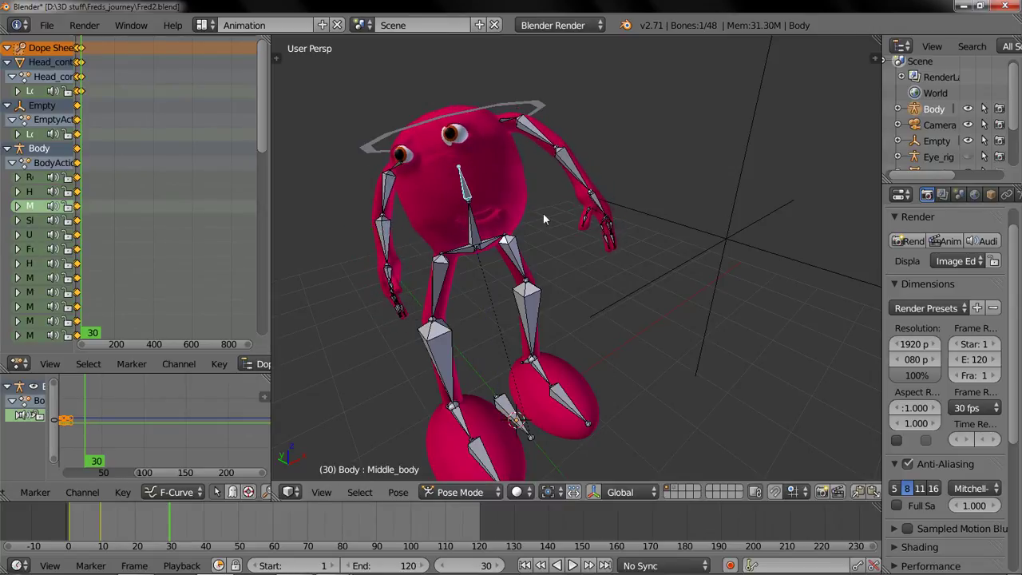
scroll(490, 172, down, 4)
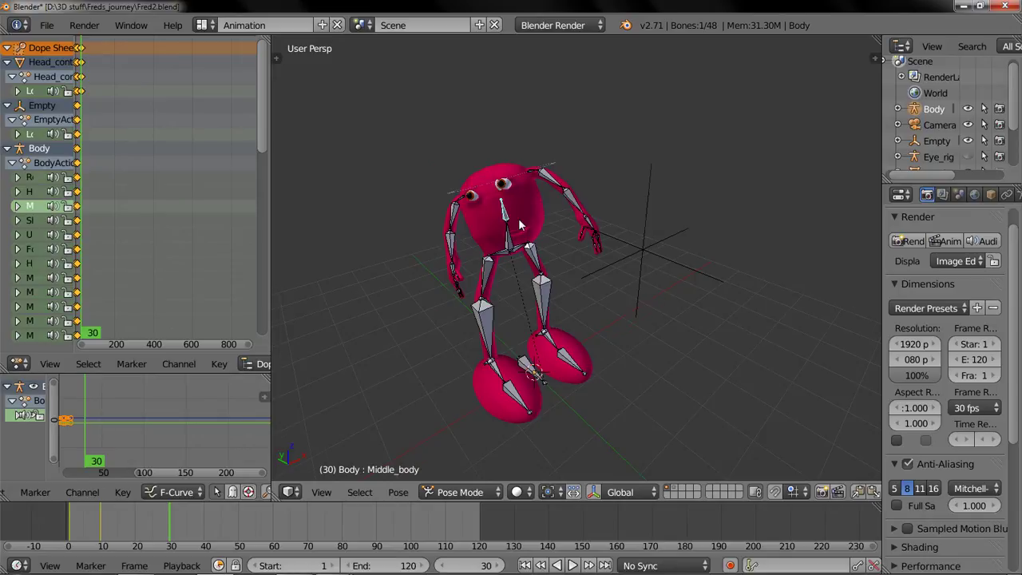
key(i)
click(518, 220)
Play back the animation from frame 1 to check the head and body movement.
key(shift+Left)
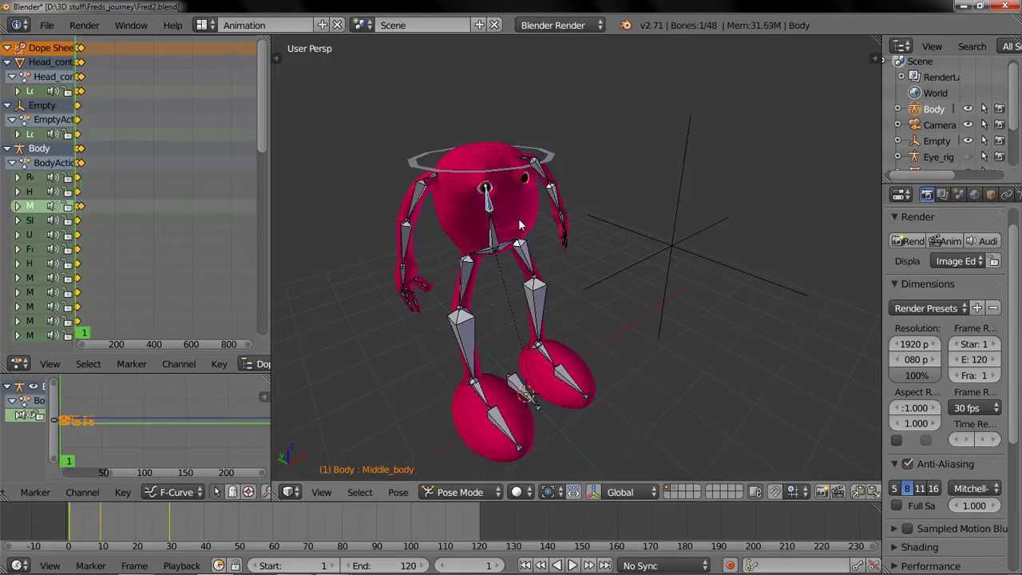
key(alt+a)
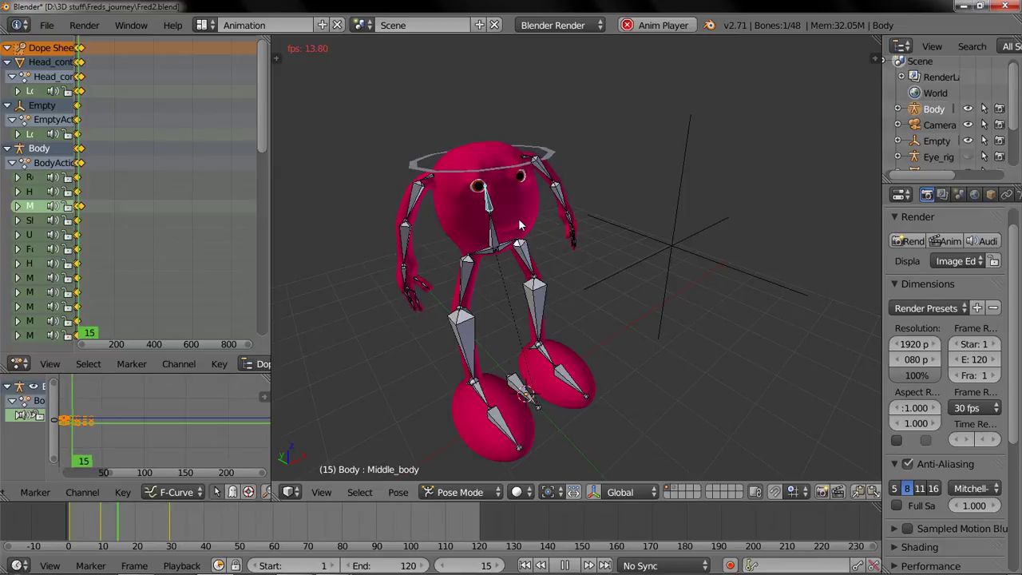
key(Escape)
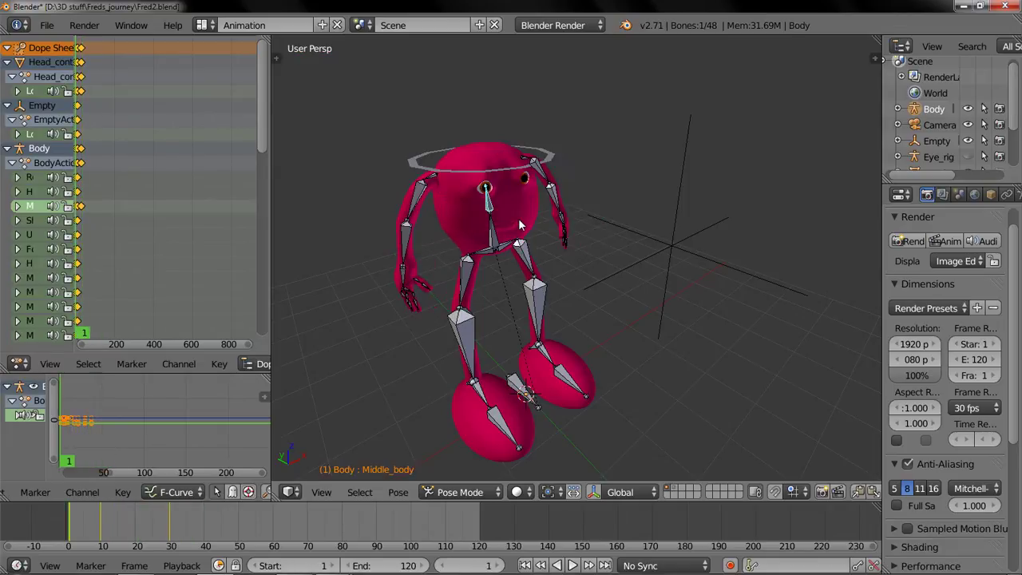
Return to frame 30 and rotate the Forarm_L bone about 102° around its local X axis.
key(Right)
key(Right)
key(Right)
key(Right)
key(Right)
key(Right)
key(Right)
key(Right)
key(Right)
key(Right)
key(Right)
key(Right)
key(Right)
key(Right)
key(Right)
key(Right)
key(Right)
key(Right)
key(Right)
key(Right)
middle_drag(492, 230, 514, 226)
right_click(617, 201)
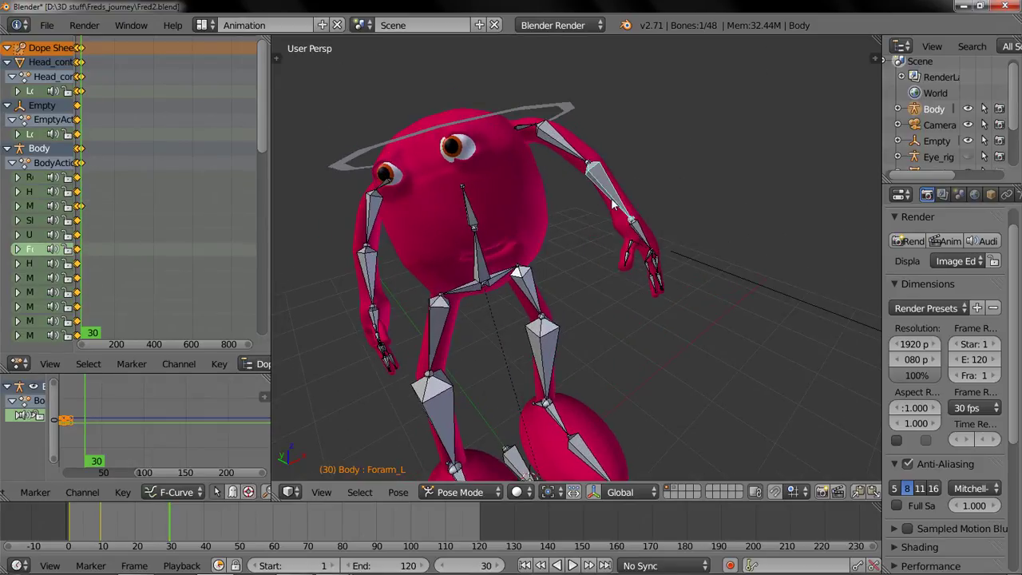
key(r)
key(x)
key(x)
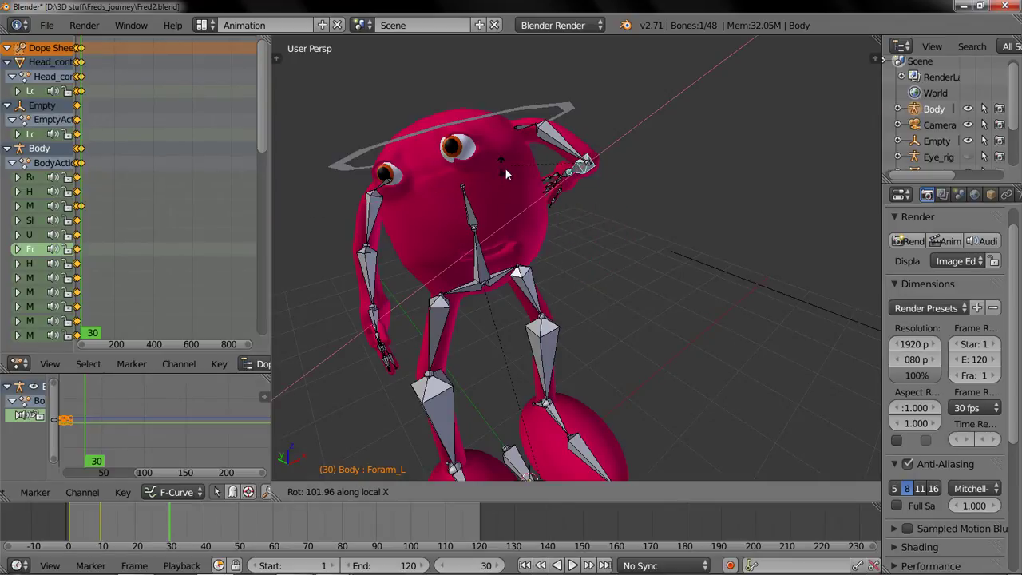
click(504, 168)
Reorient the Forarm_L bone with a trackball rotation, and rotate it about -54° around its local X axis to point forward.
middle_drag(523, 314, 365, 292)
key(r)
key(r)
click(359, 263)
key(r)
key(x)
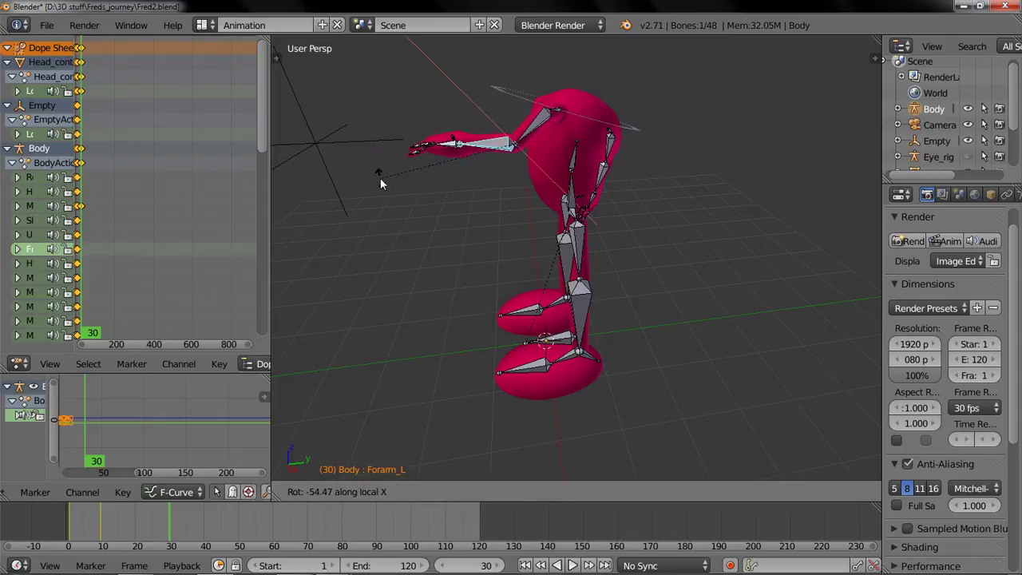
click(380, 178)
Select the Forarm_R bone and twist it around its local Y axis at frame 30.
middle_drag(421, 234, 583, 219)
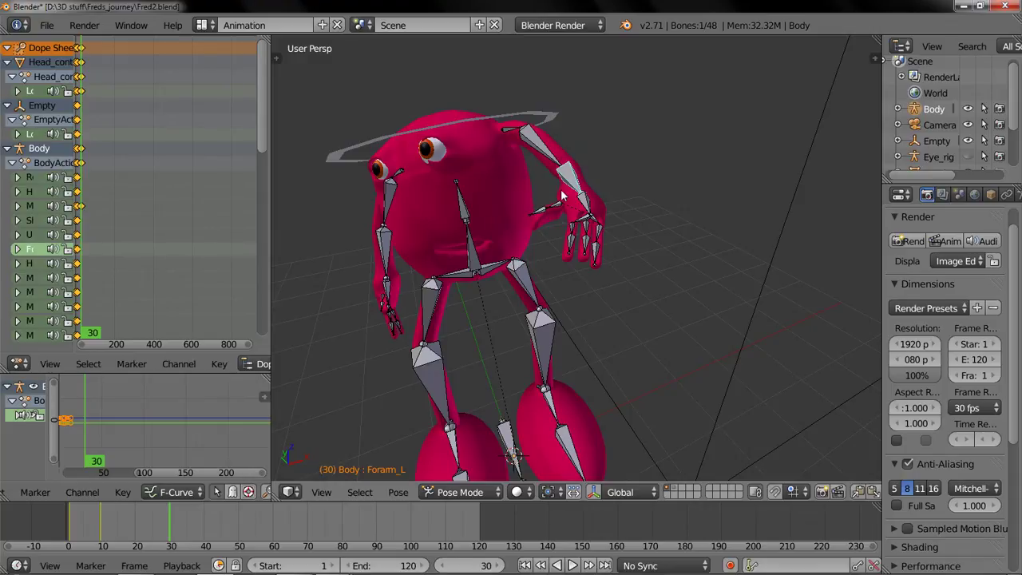
middle_drag(613, 181, 520, 451)
key(KP_7)
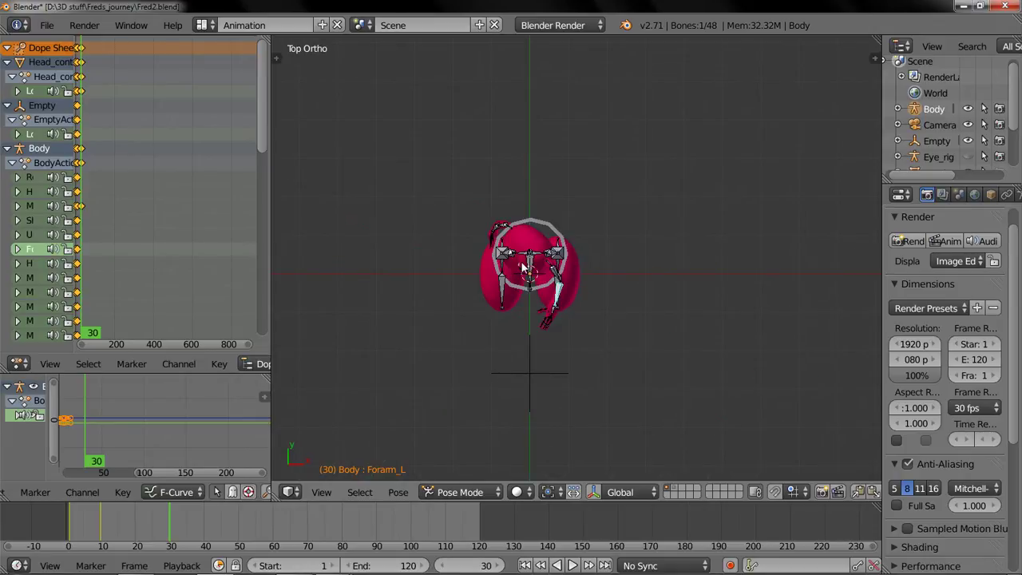
middle_drag(559, 343, 653, 214)
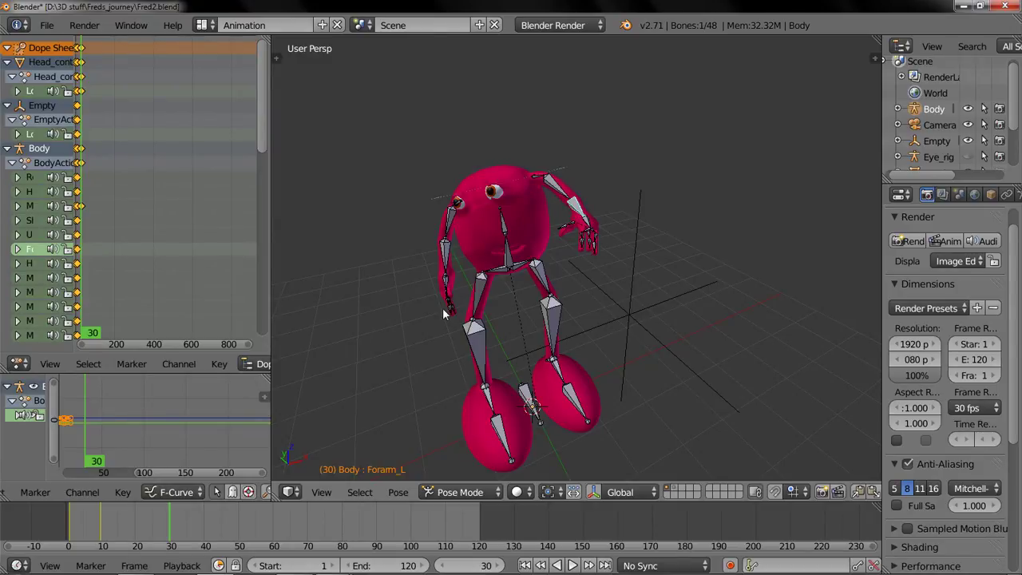
middle_drag(442, 307, 442, 308)
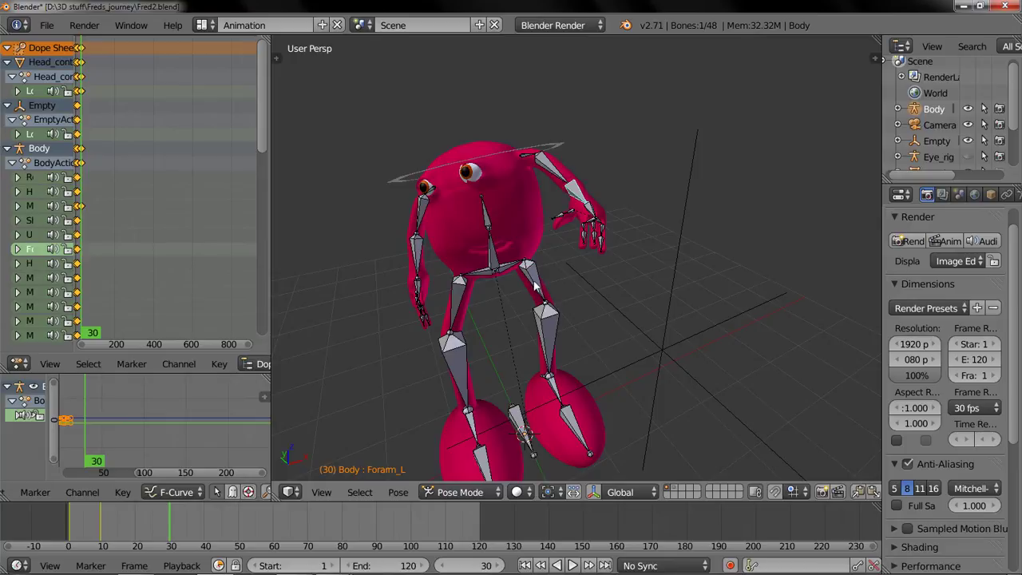
middle_drag(478, 248, 719, 317)
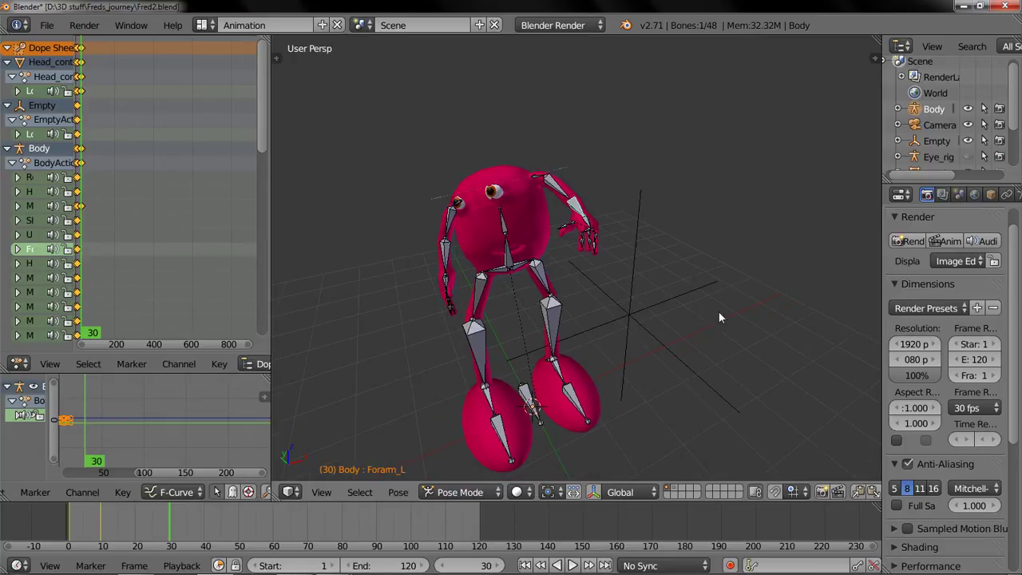
right_click(452, 253)
scroll(630, 304, up, 5)
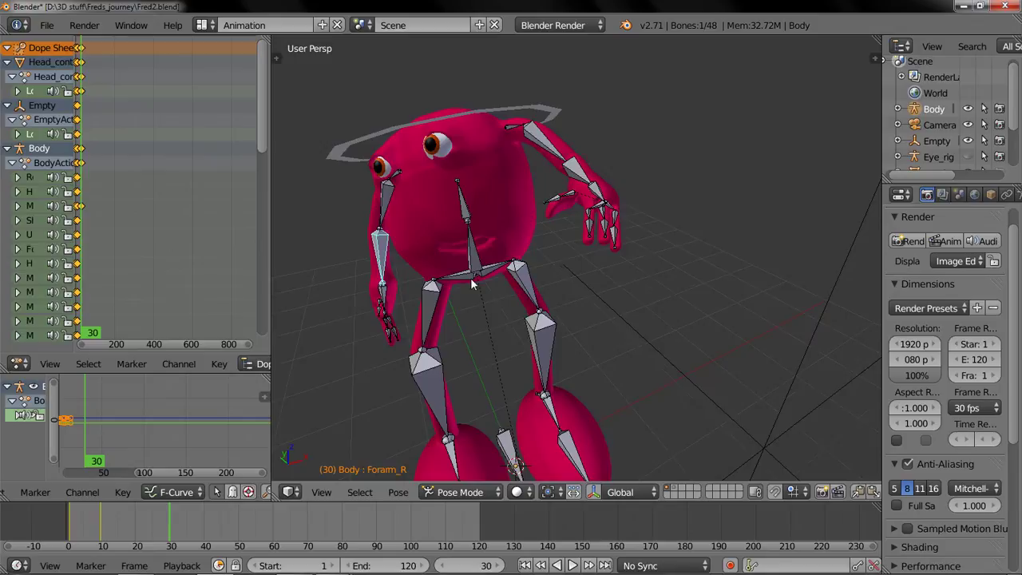
key(r)
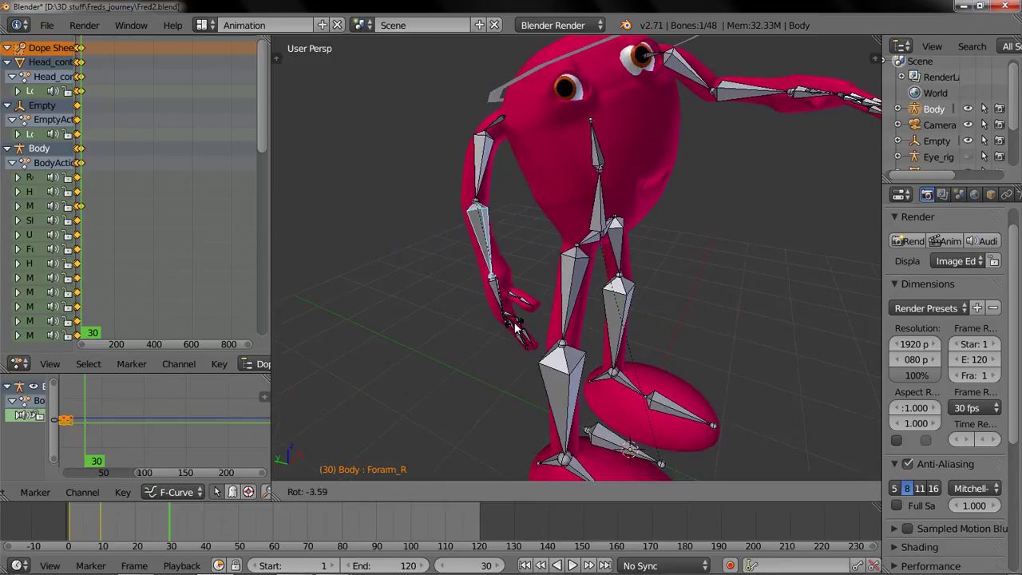
key(y)
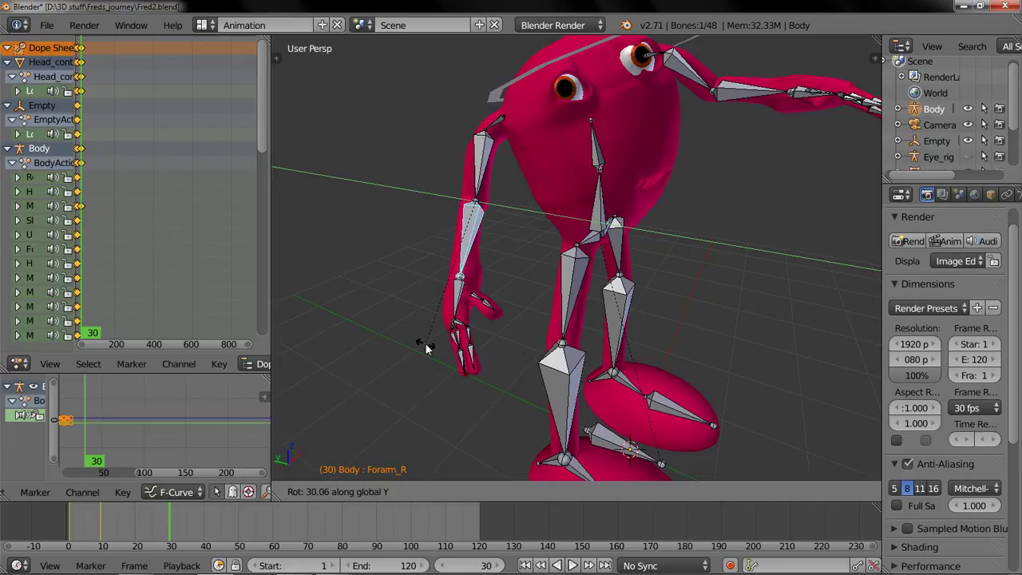
key(y)
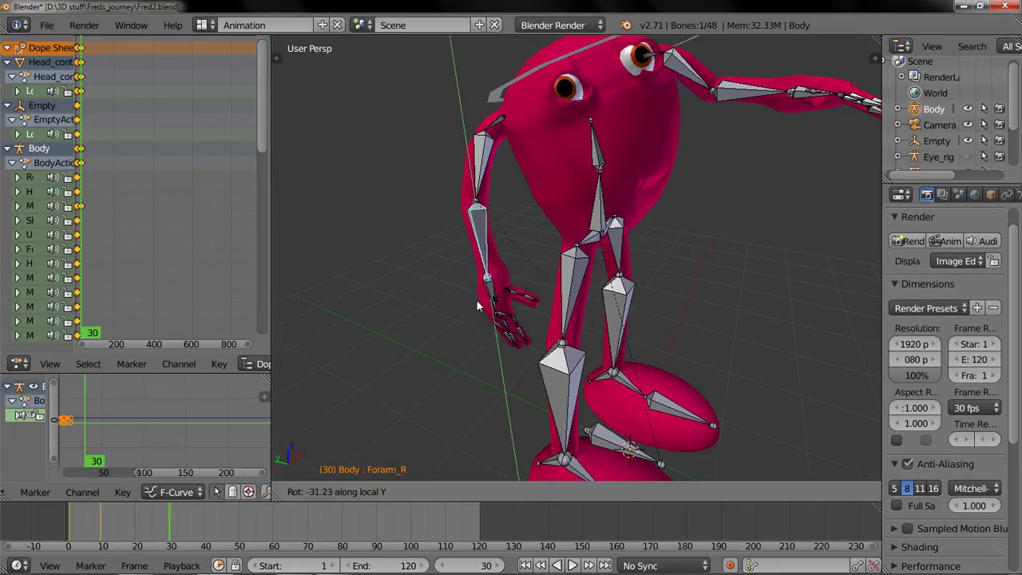
click(521, 279)
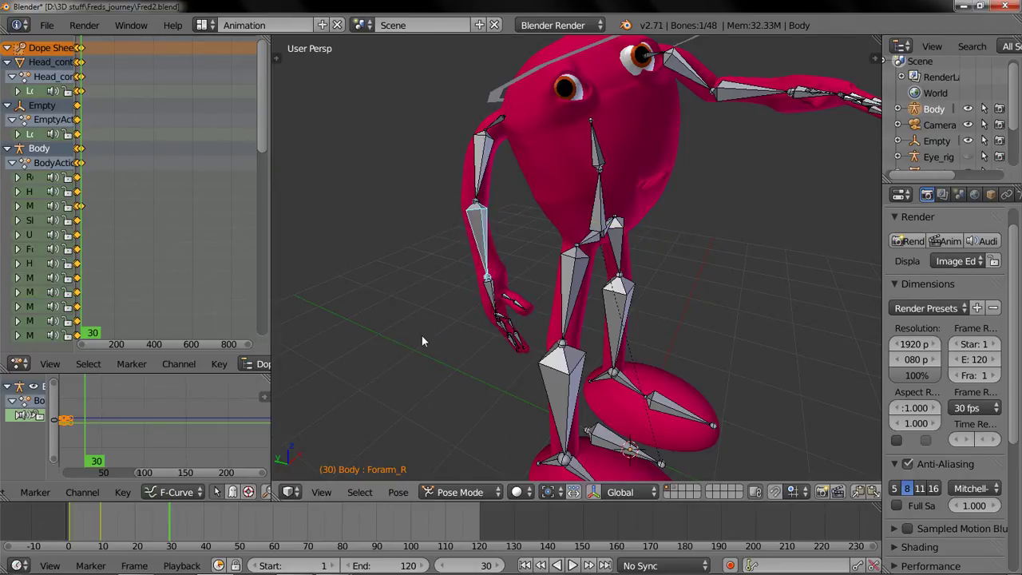
Rotate the Forarm_R bone around its local X axis to adjust the forearm pose at frame 30.
key(r)
key(x)
key(x)
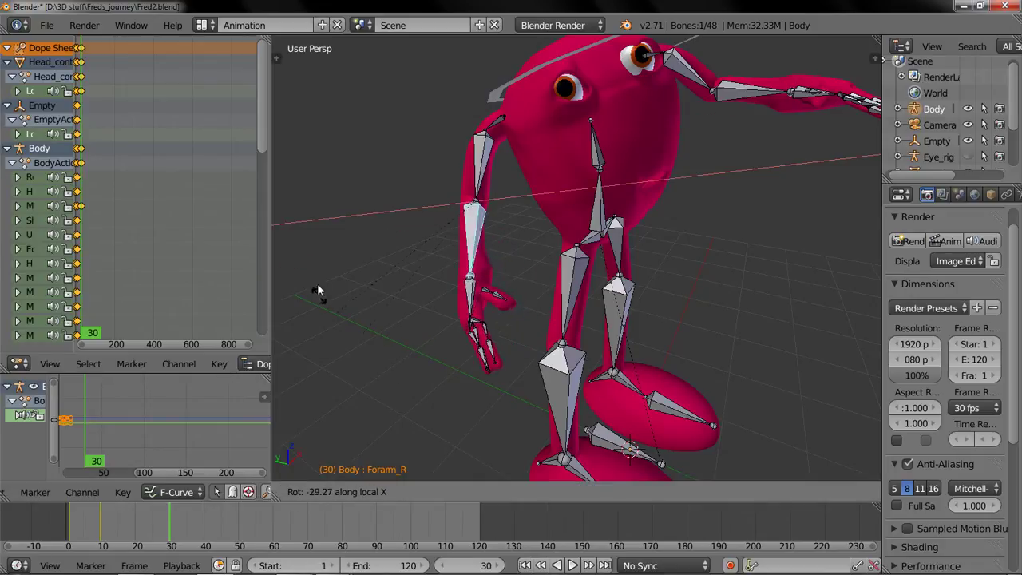
click(342, 218)
Add the Upper_arm_L bone to the selection and keyframe both selected arm bones at frame 30.
middle_drag(342, 218, 432, 218)
shift+right_click(689, 86)
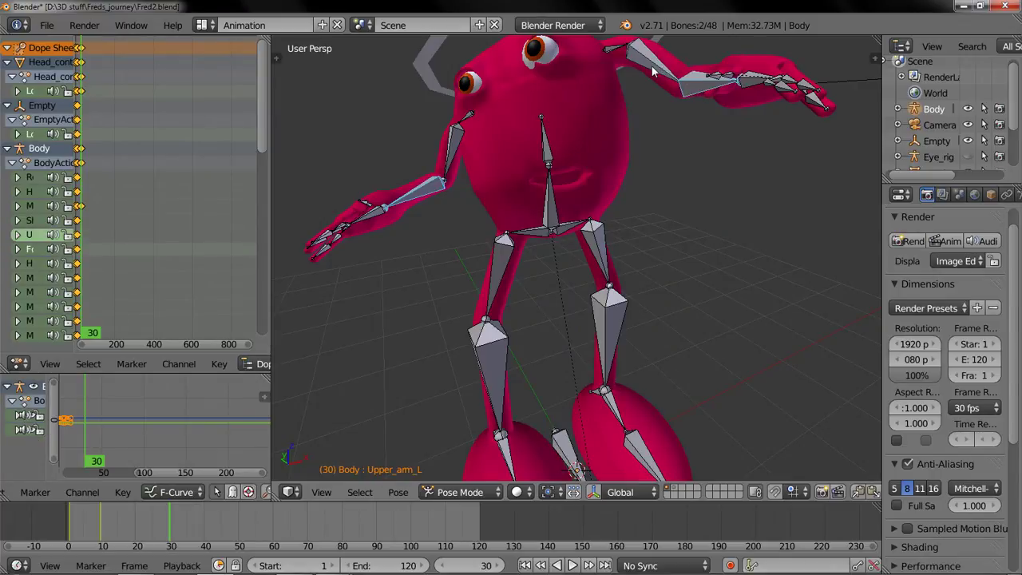
key(i)
click(617, 115)
Play back the animation from frame 1 to check the arm movement.
key(shift+Left)
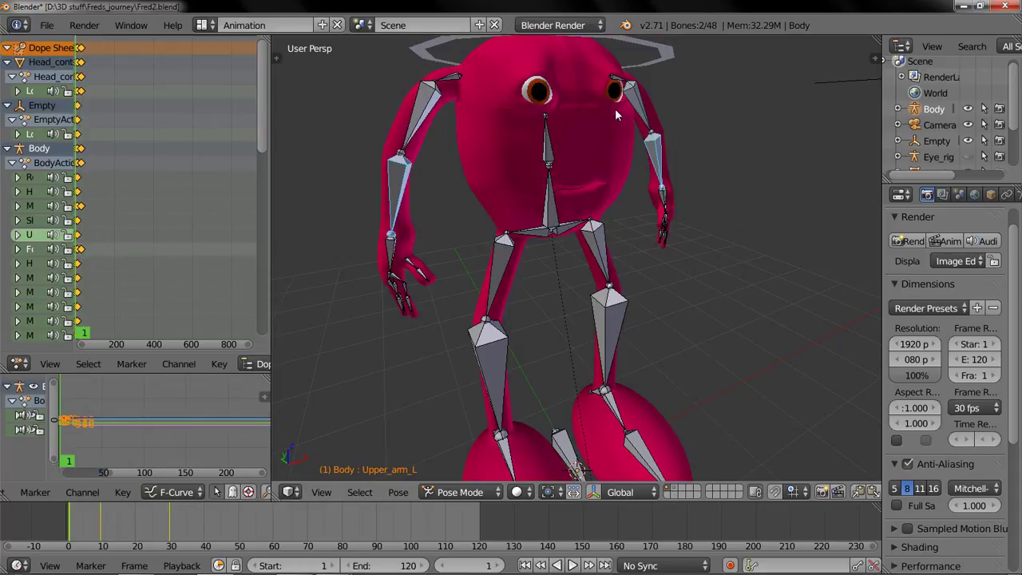
key(alt+a)
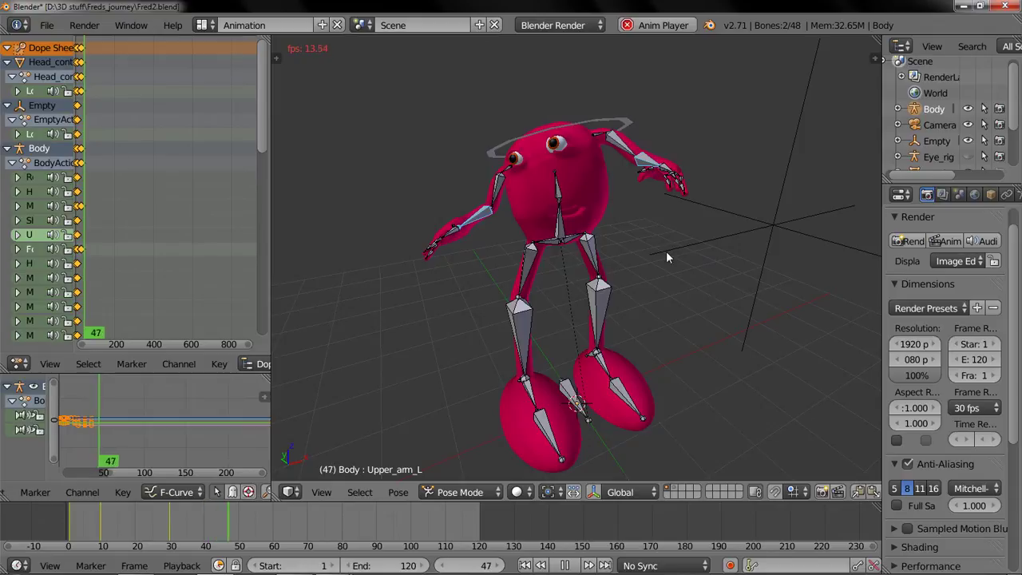
key(Escape)
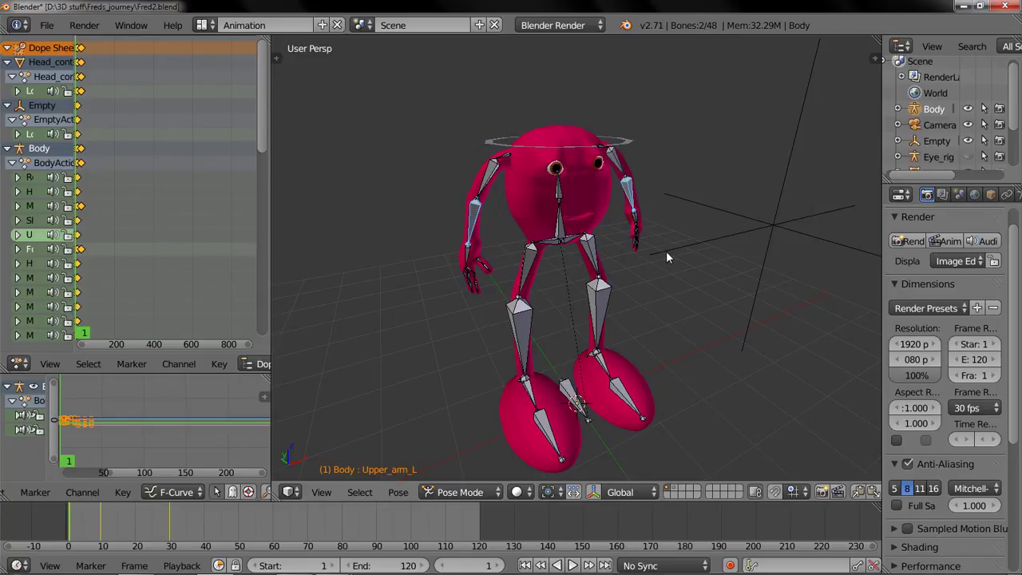
middle_drag(667, 257, 562, 266)
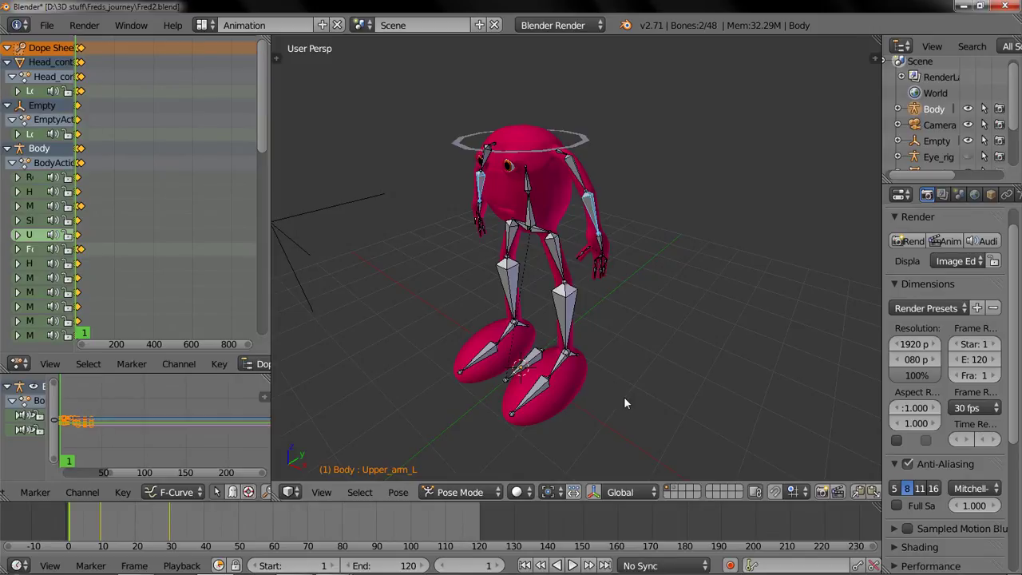
middle_drag(625, 403, 668, 396)
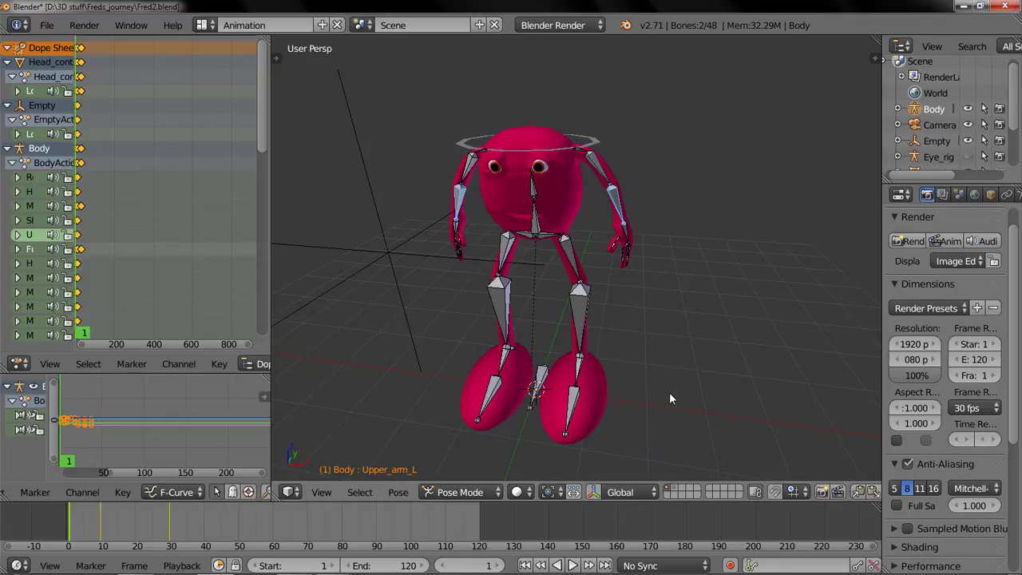
scroll(655, 315, up, 4)
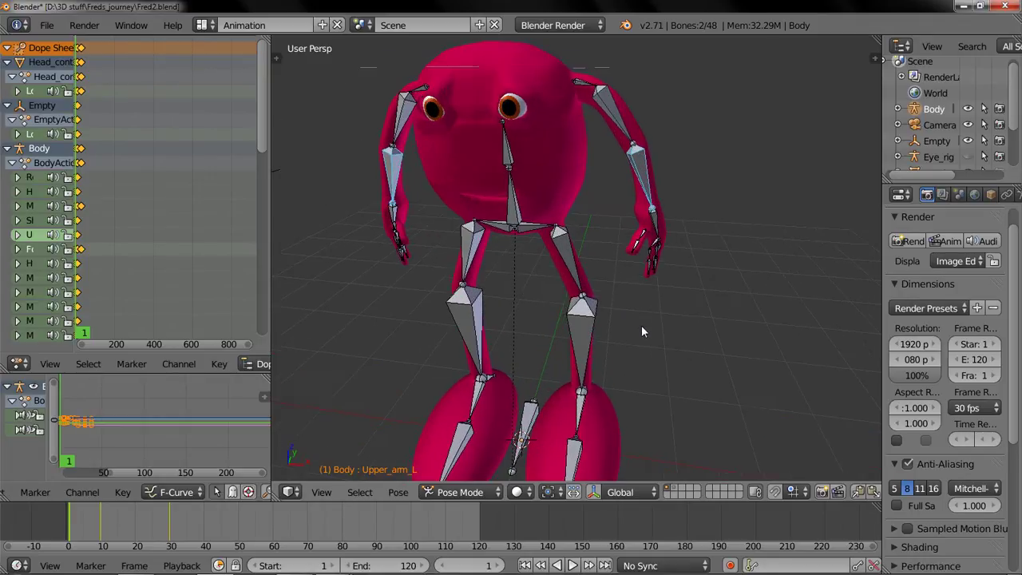
scroll(645, 327, up, 1)
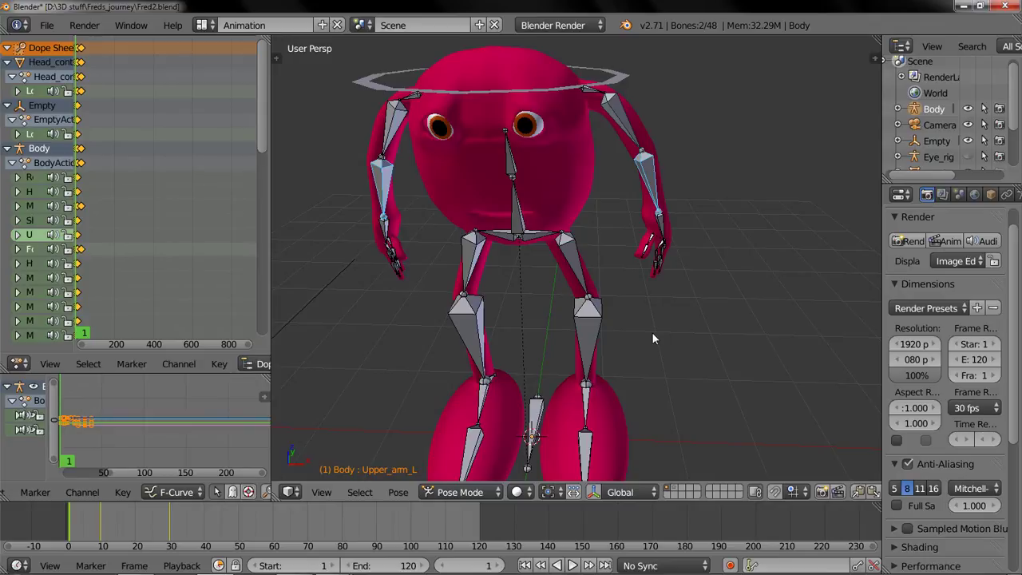
mouse_move(642, 344)
middle_down()
mouse_move(616, 330)
mouse_move(624, 338)
middle_up()
Go to frame 24, select the Empty that the eyes follow, and try moving it to see how the gaze responds.
click(170, 519)
mouse_move(169, 519)
mouse_down()
mouse_move(98, 521)
mouse_move(173, 516)
mouse_move(141, 515)
mouse_move(150, 514)
mouse_up()
middle_drag(523, 250, 570, 236)
scroll(570, 234, down, 1)
scroll(571, 191, down, 4)
right_click(511, 265)
scroll(529, 262, up, 2)
key(g)
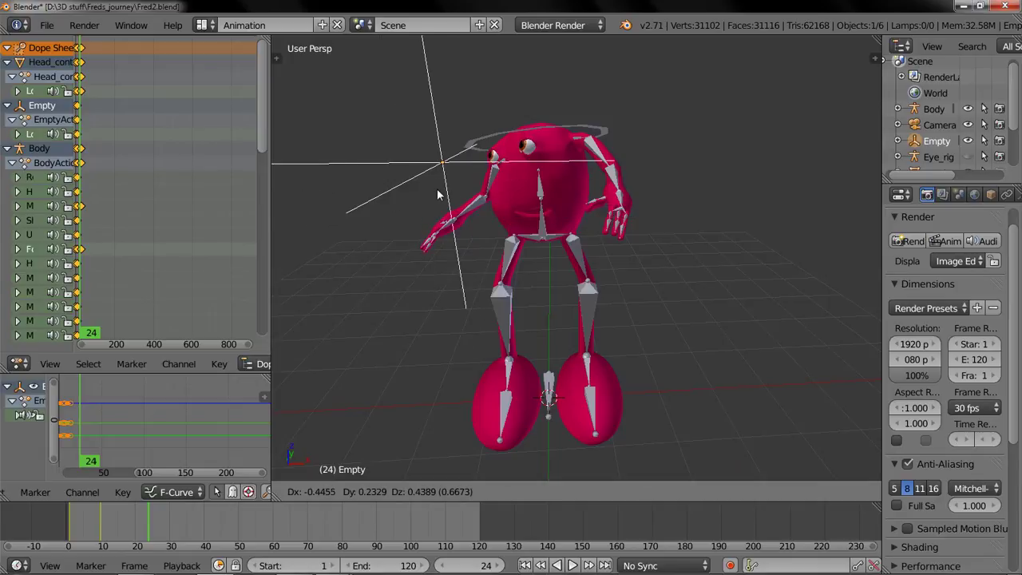
click(507, 199)
key(r)
key(Escape)
Reposition the Empty in front of the character to redirect the eyes, and keyframe it at frame 24.
key(g)
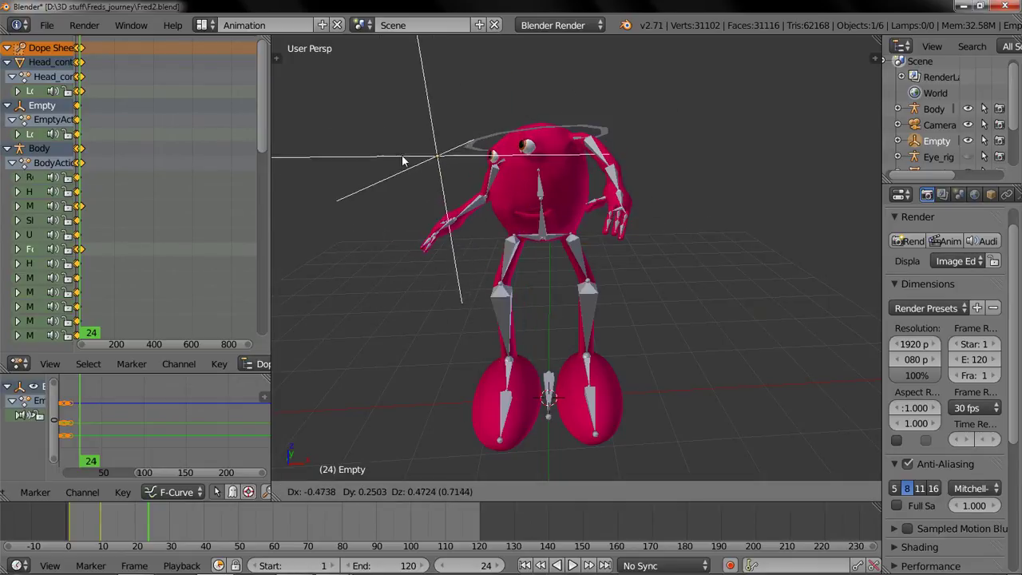
click(566, 237)
key(i)
click(566, 237)
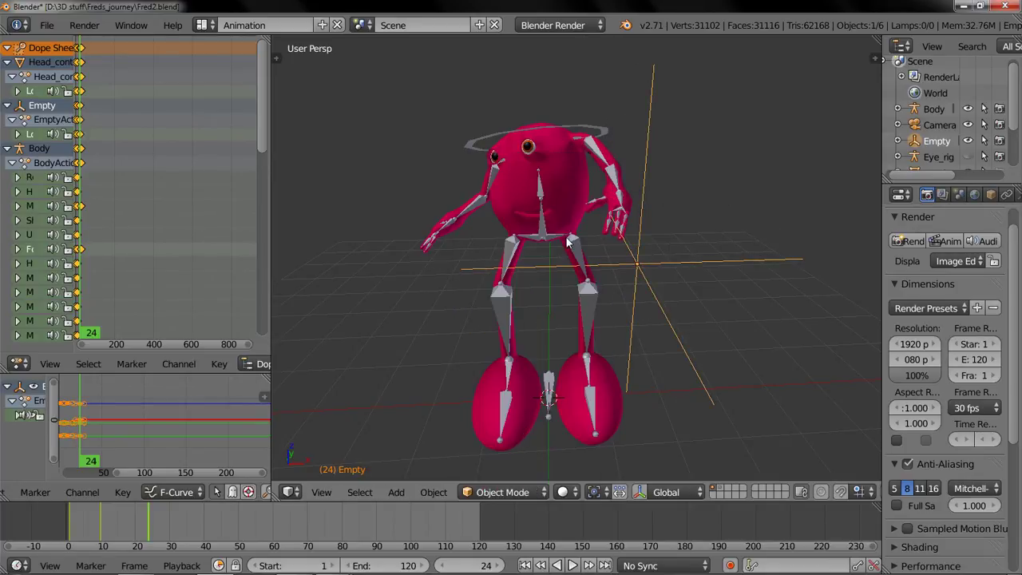
Select the character's Fred mesh and show its mesh data properties.
right_click(571, 196)
scroll(570, 196, up, 8)
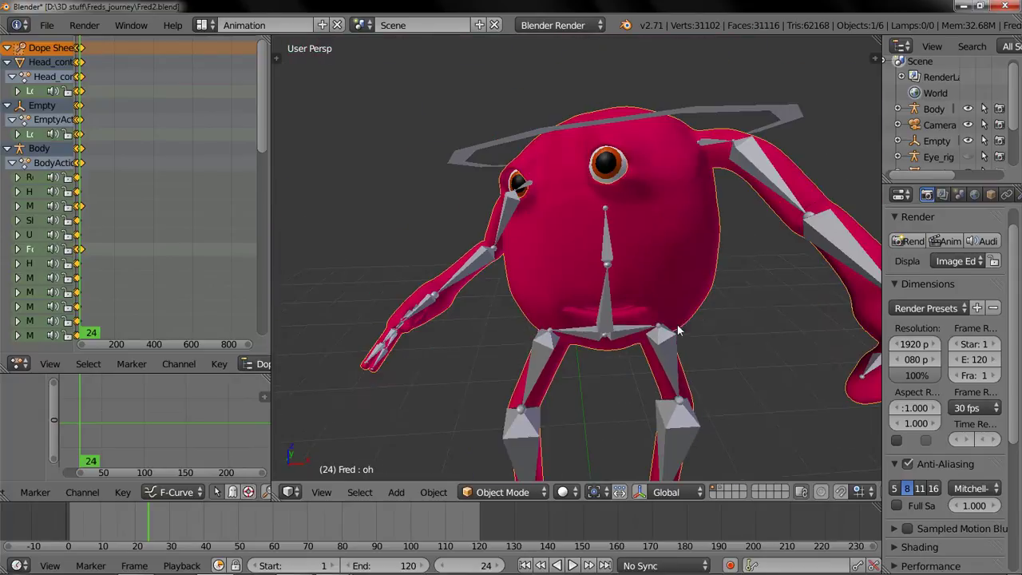
scroll(958, 196, down, 5)
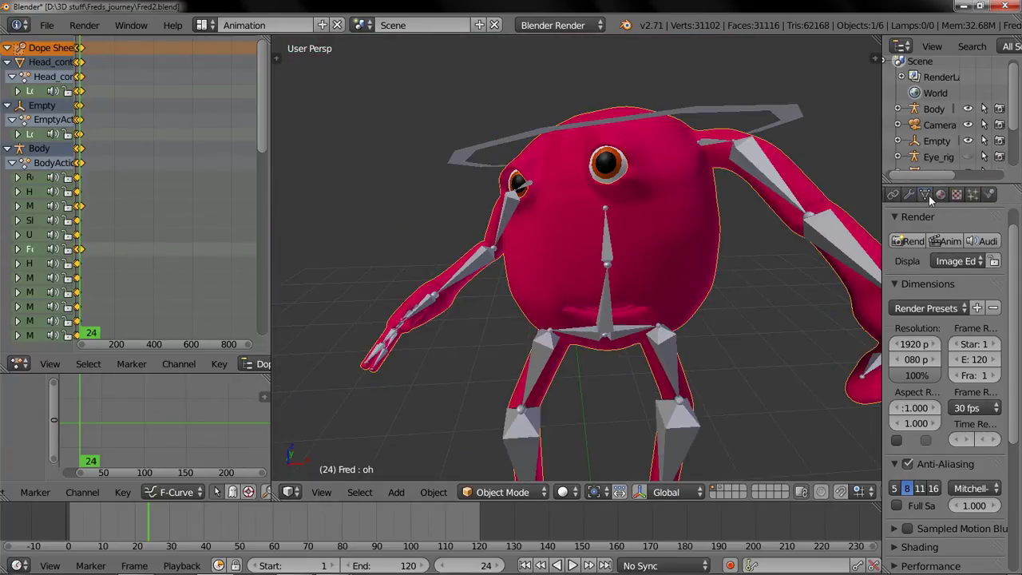
click(924, 195)
scroll(958, 319, down, 3)
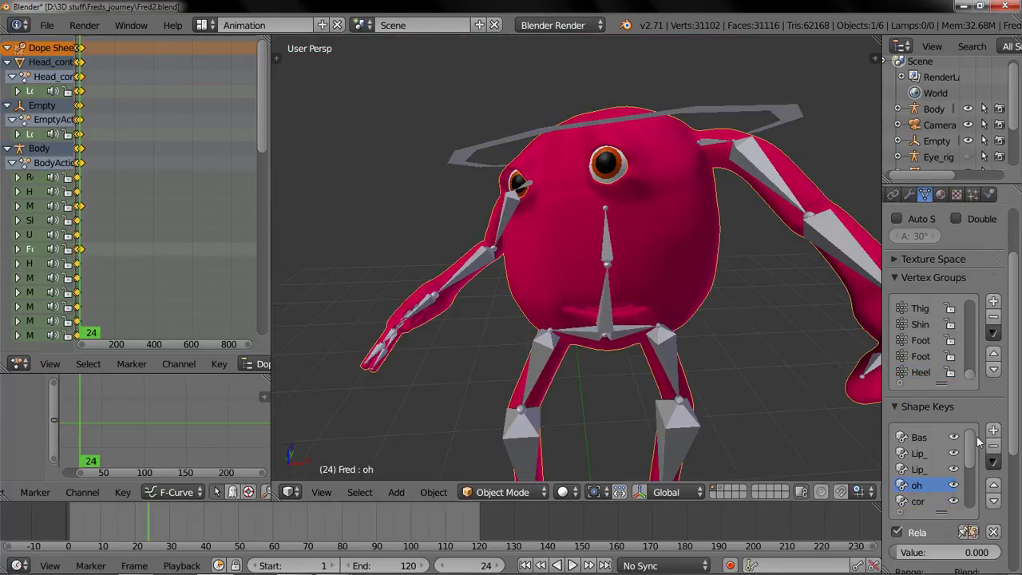
Collapse the Vertex Groups, UV Maps and Vertex Colors sections, leaving Shape Keys expanded.
click(934, 407)
click(935, 278)
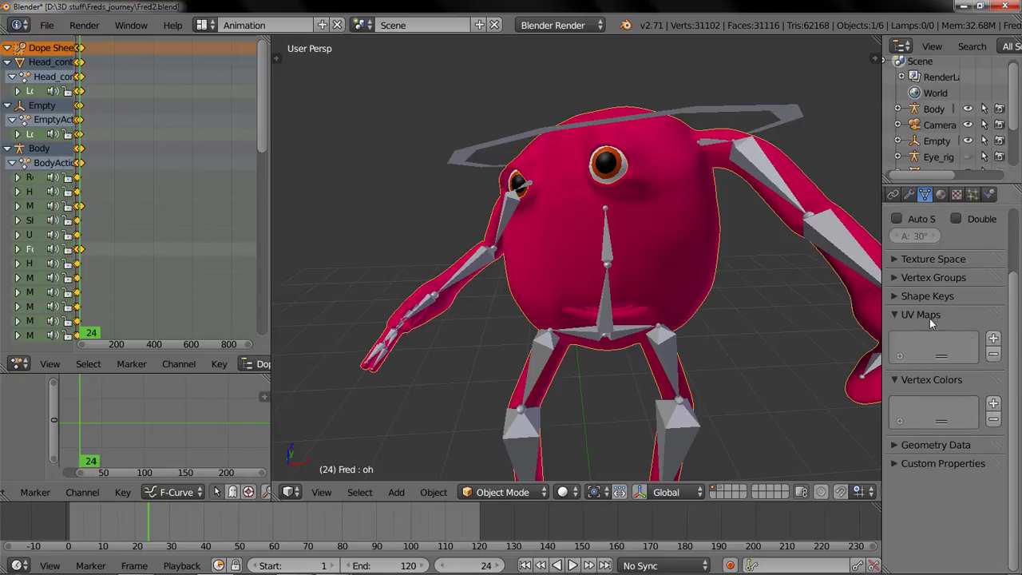
click(931, 334)
click(929, 294)
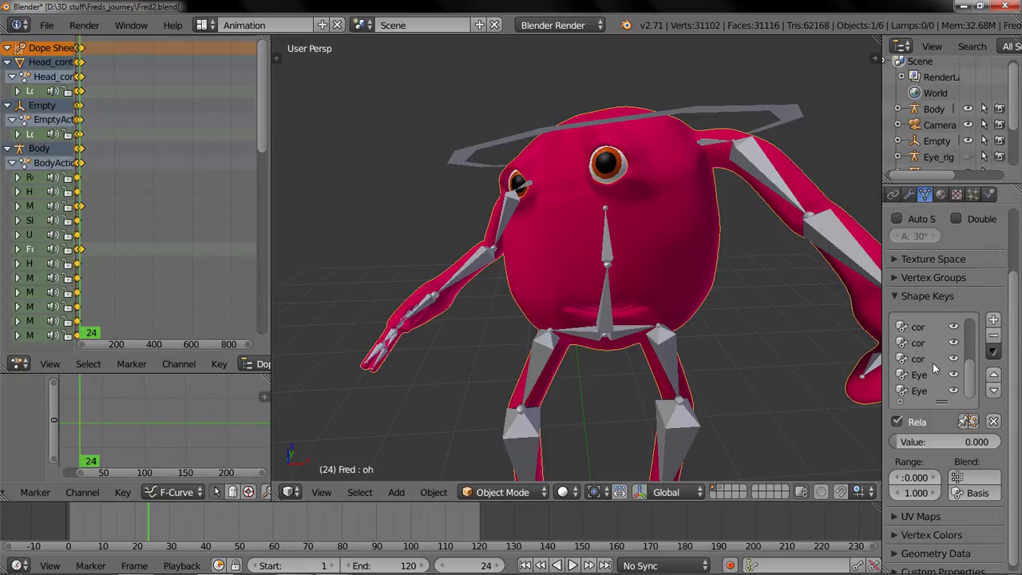
Enlarge the shape key list to show every key, and widen the properties and 3D view areas.
drag(942, 402, 942, 496)
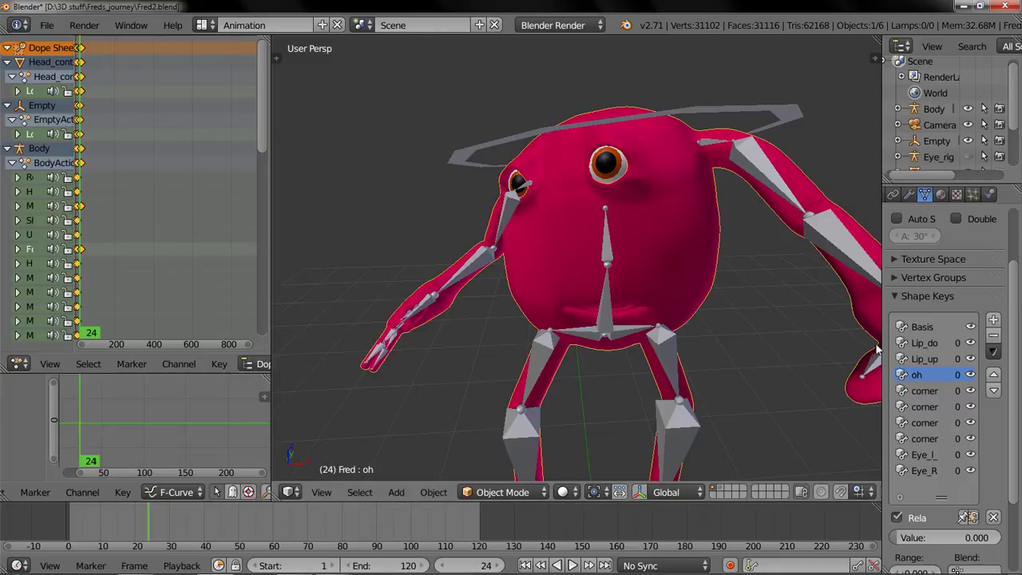
drag(883, 352, 795, 351)
middle_drag(795, 351, 600, 269)
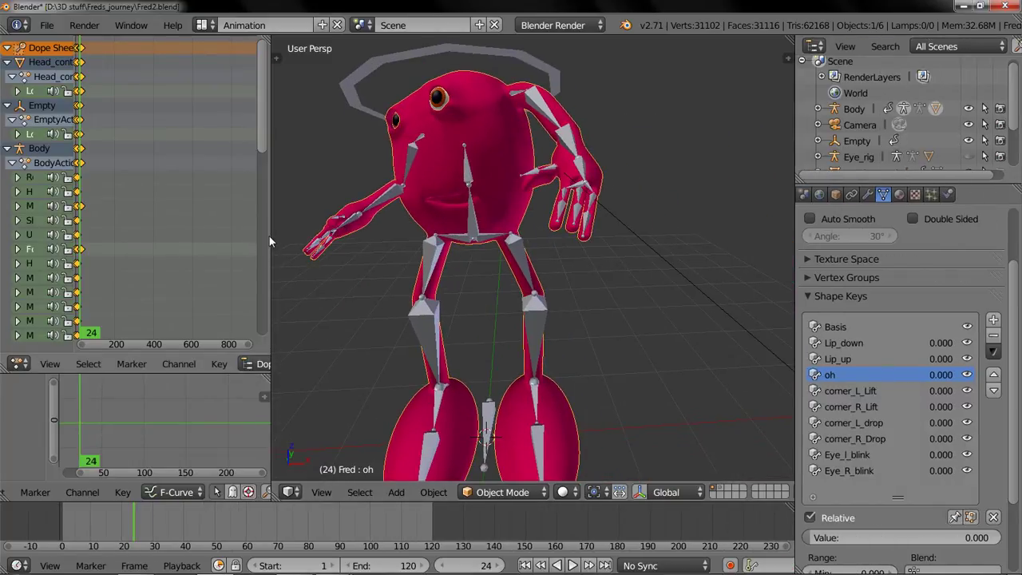
drag(269, 236, 112, 249)
Go to frame 10 and keyframe the oh shape key at a value of 0.
middle_drag(327, 271, 743, 384)
scroll(424, 238, up, 3)
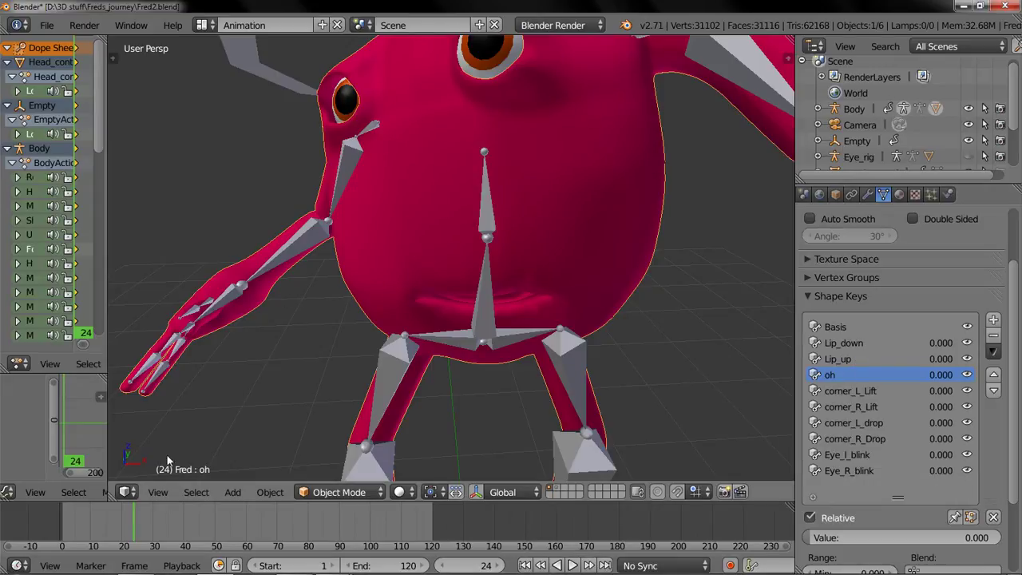
click(93, 532)
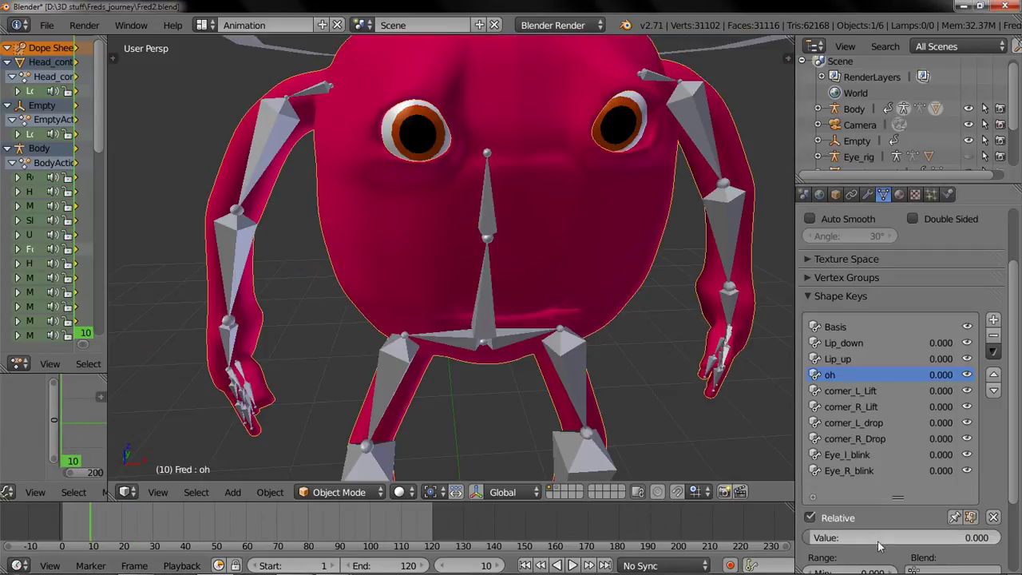
key(i)
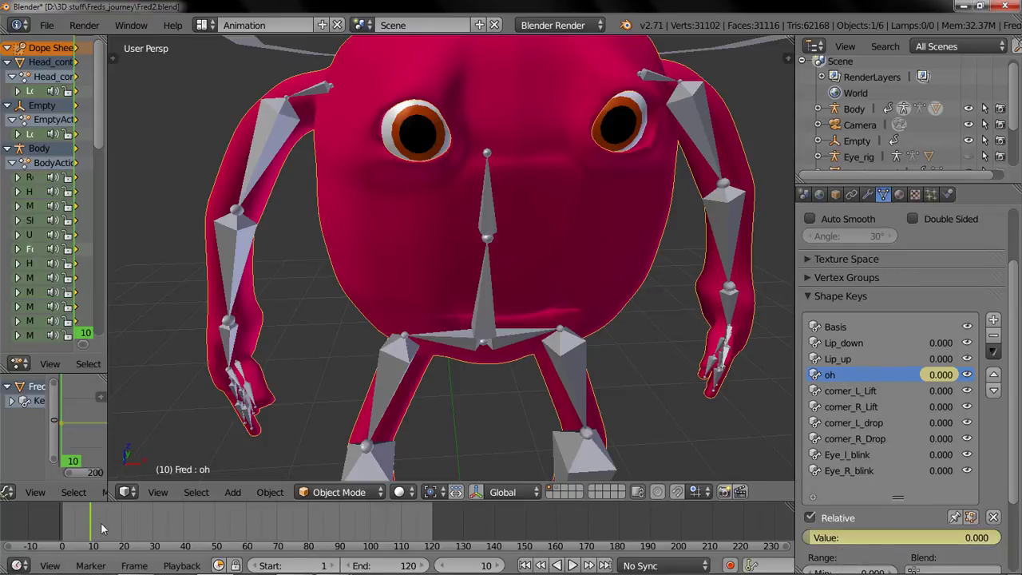
Go to frame 20 and keyframe the oh shape key at a value of 0.5.
drag(97, 530, 154, 532)
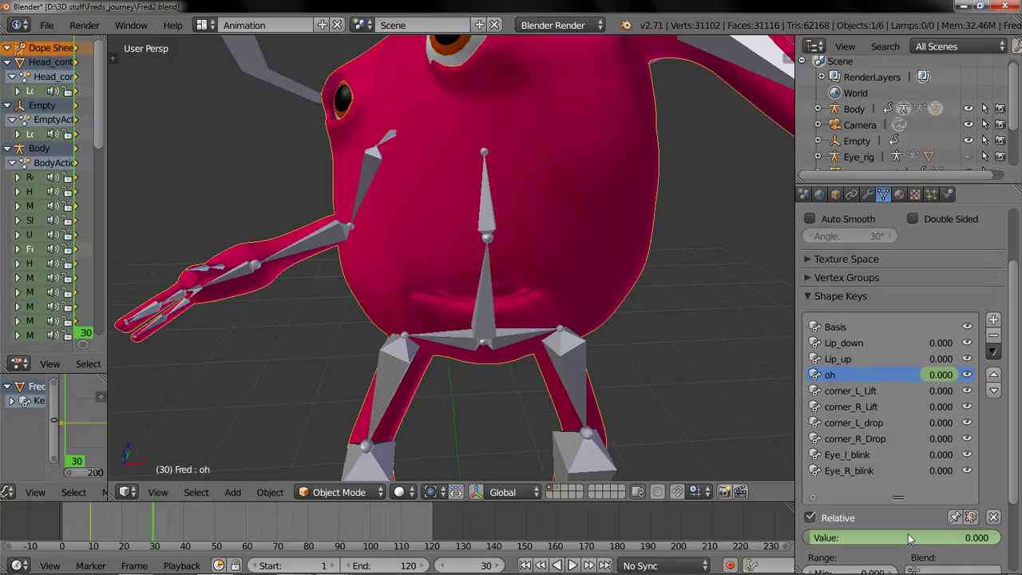
click(122, 525)
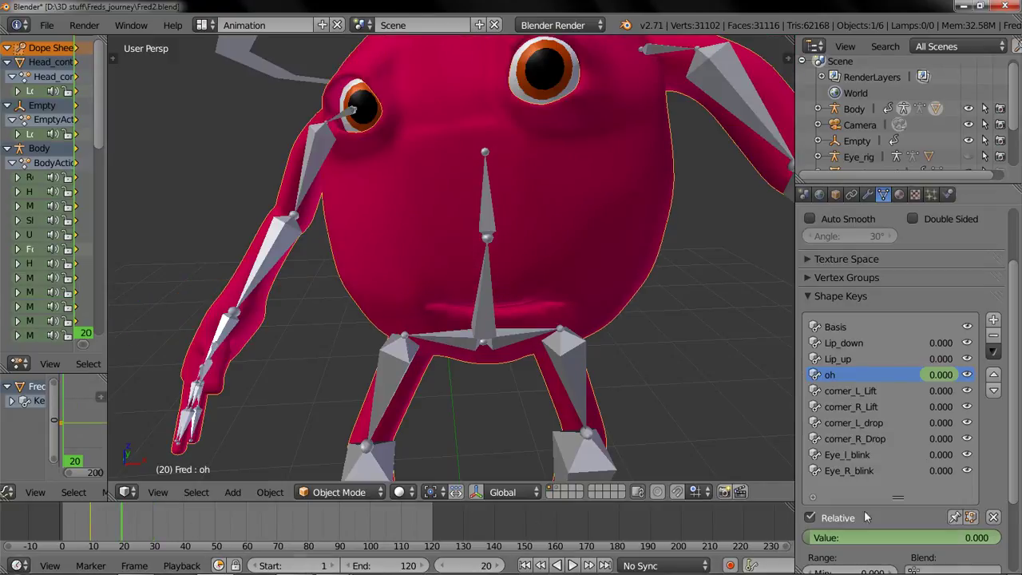
click(811, 538)
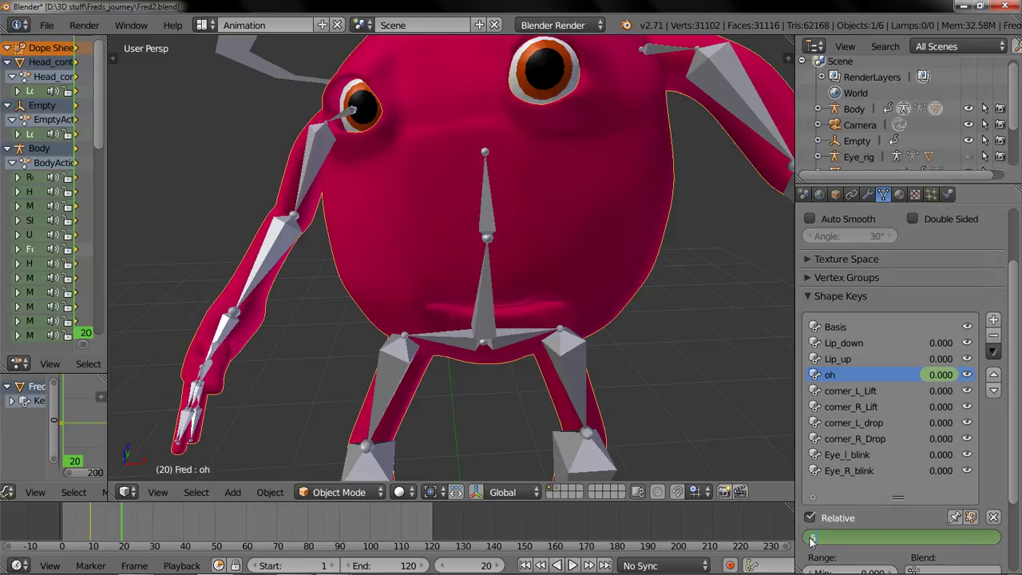
text(.5)
key(Return)
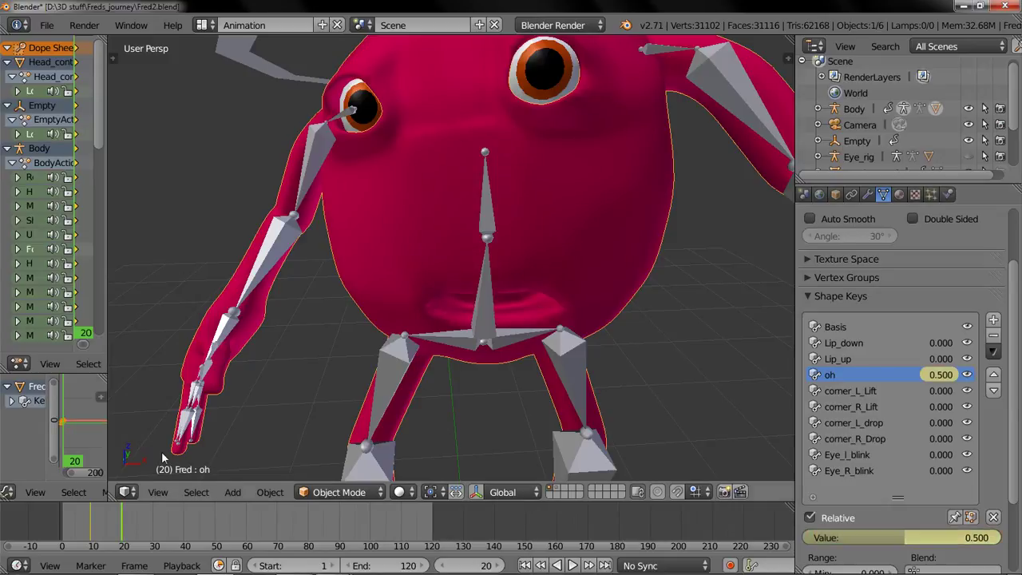
Go to frame 30 and keyframe the oh shape key at a value of 1.
click(156, 527)
key(Right)
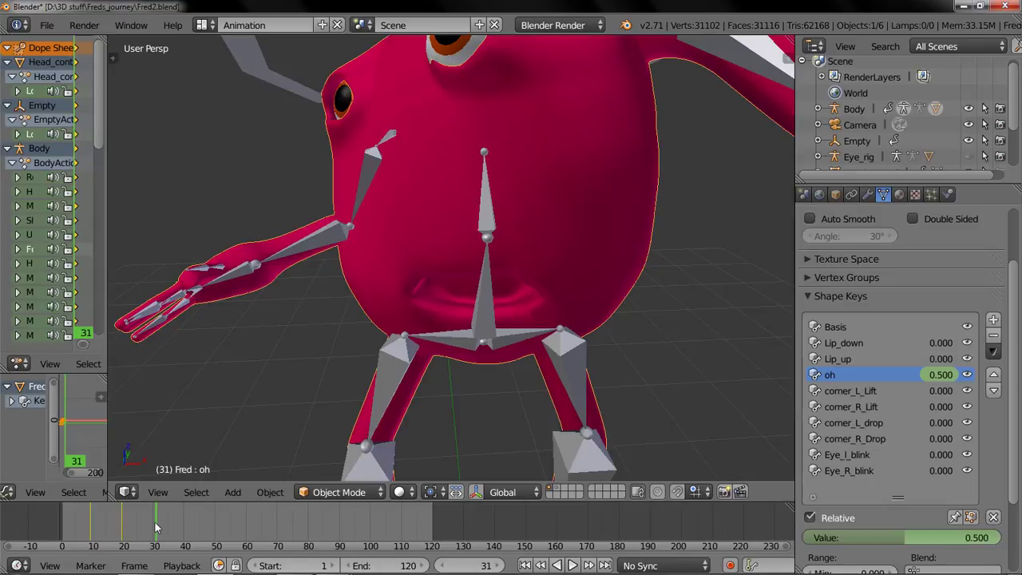
click(155, 526)
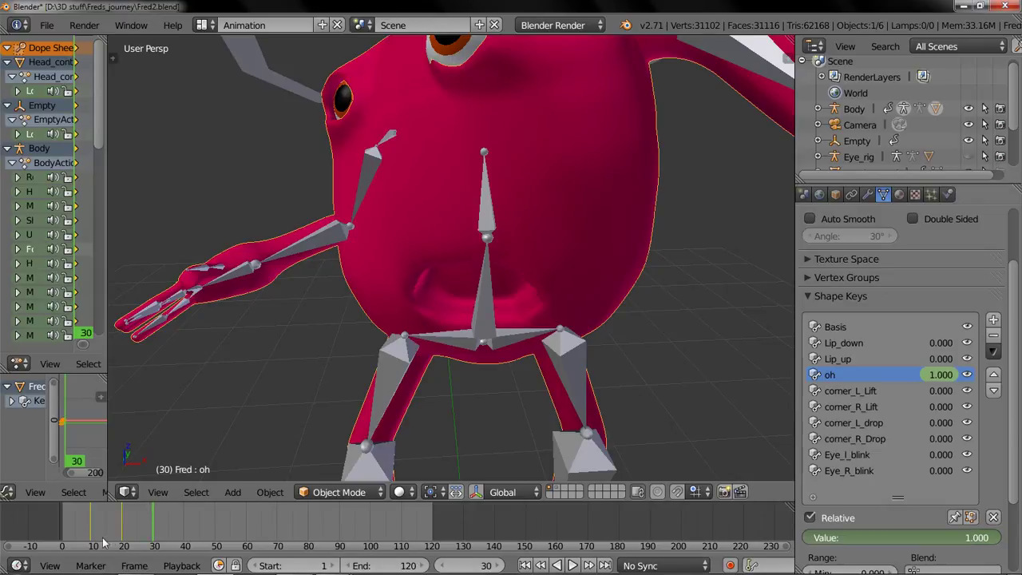
key(i)
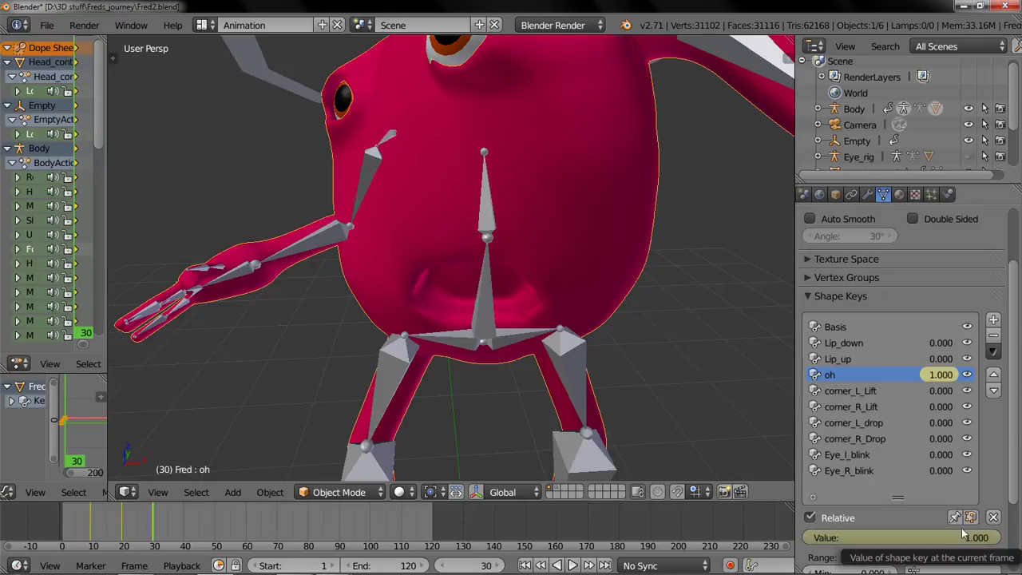
Examine the keyframe options for the values of the oh and corner_L_Lift shape keys, and reselect oh.
scroll(866, 388, down, 2)
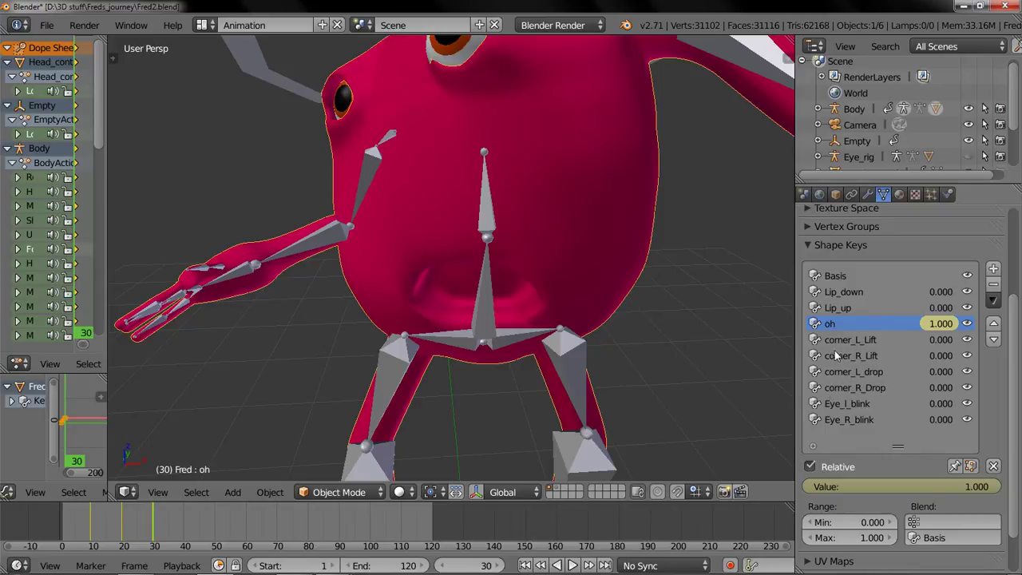
right_click(853, 487)
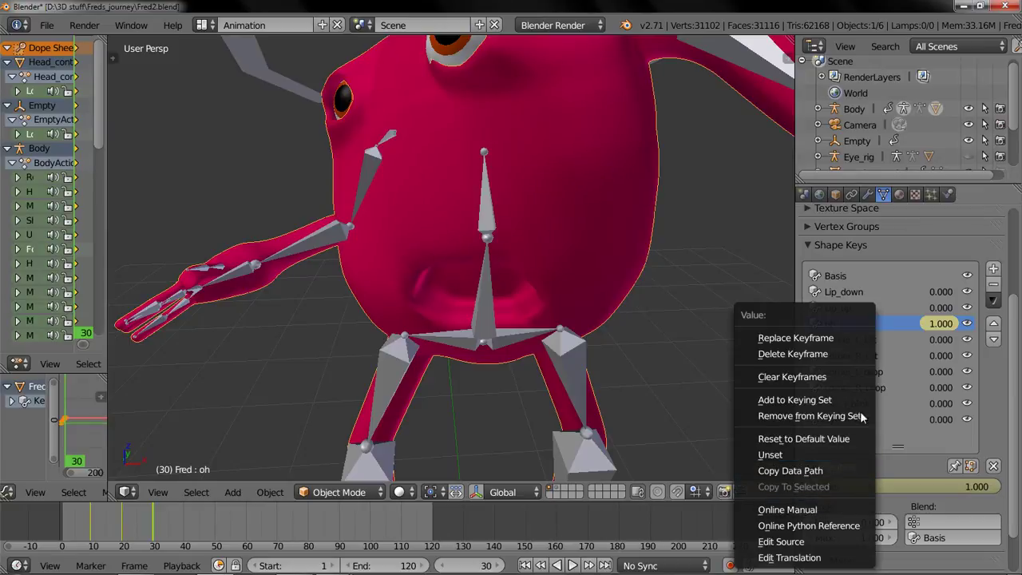
click(905, 337)
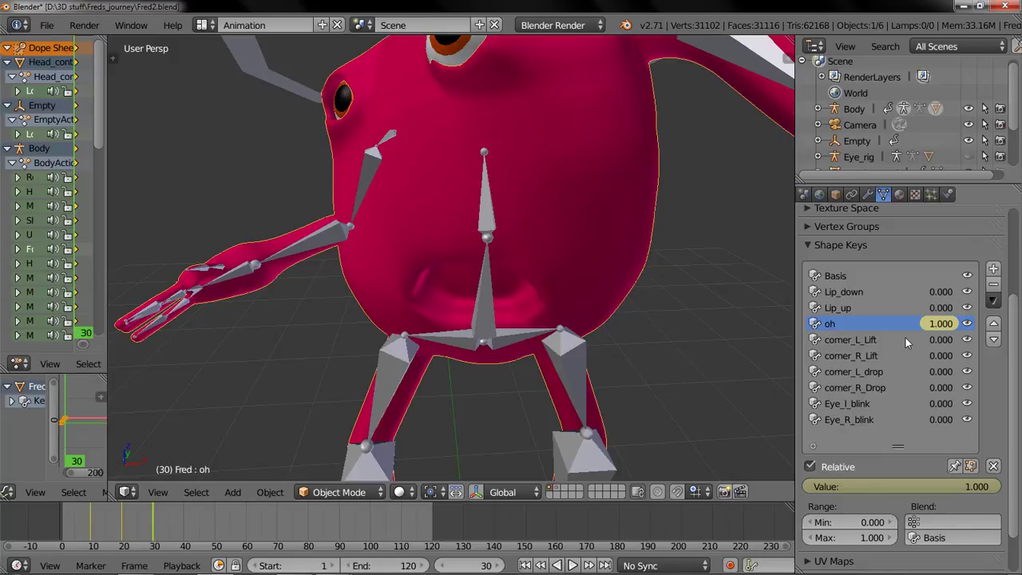
click(905, 338)
right_click(901, 486)
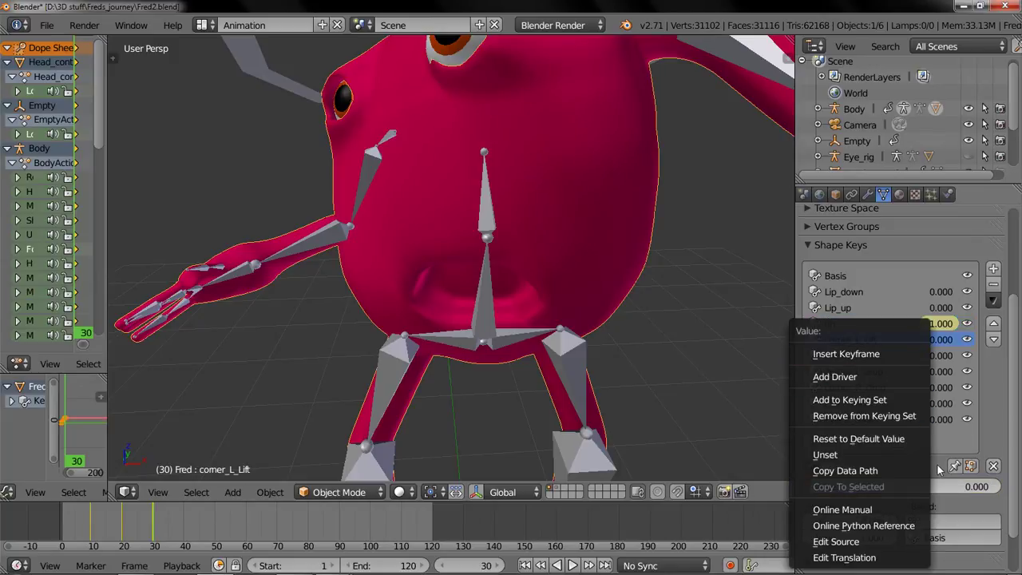
click(940, 470)
click(884, 323)
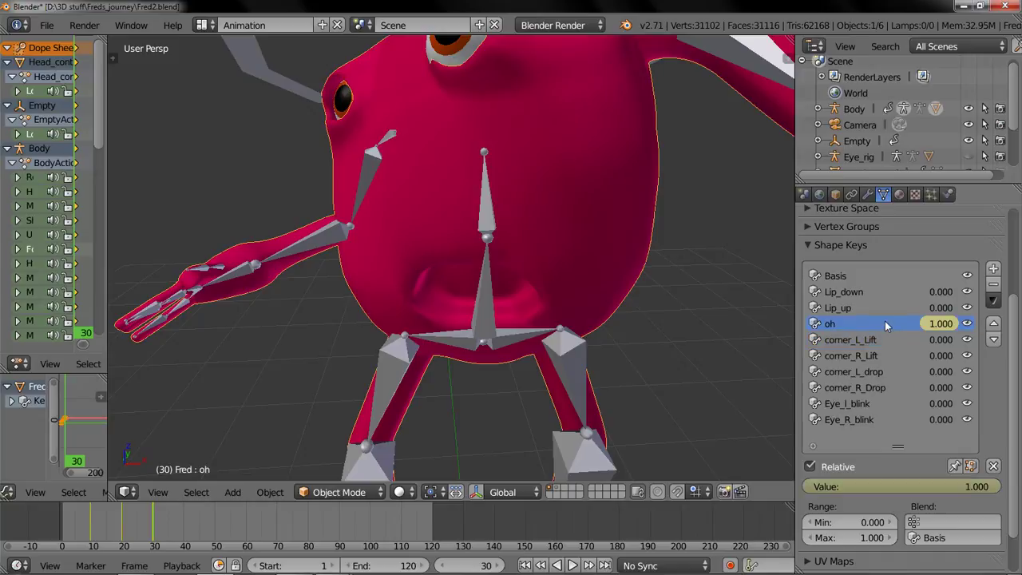
scroll(489, 369, down, 5)
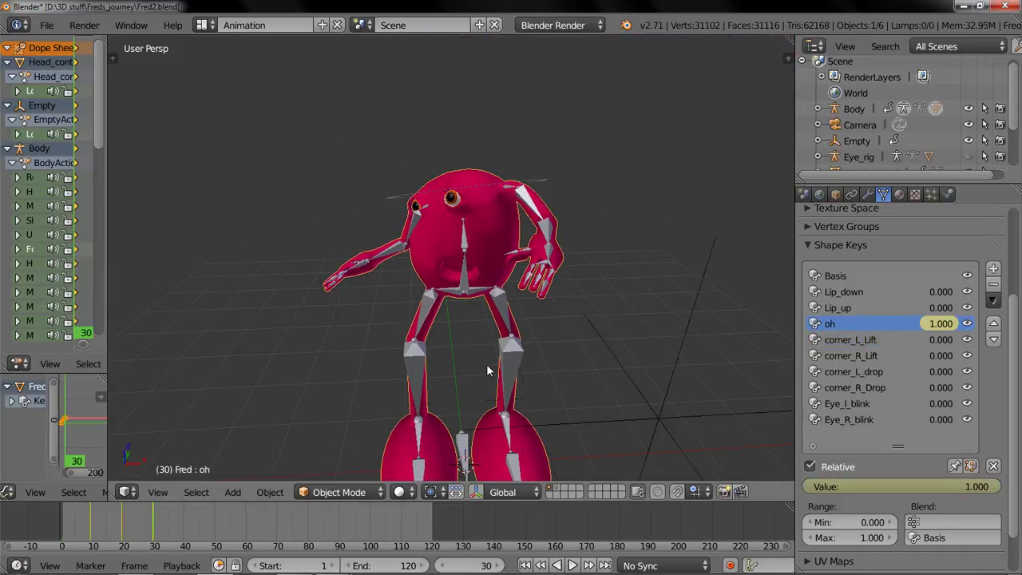
Play back the animation to check the keyframed oh mouth shape.
key(shift+alt+a)
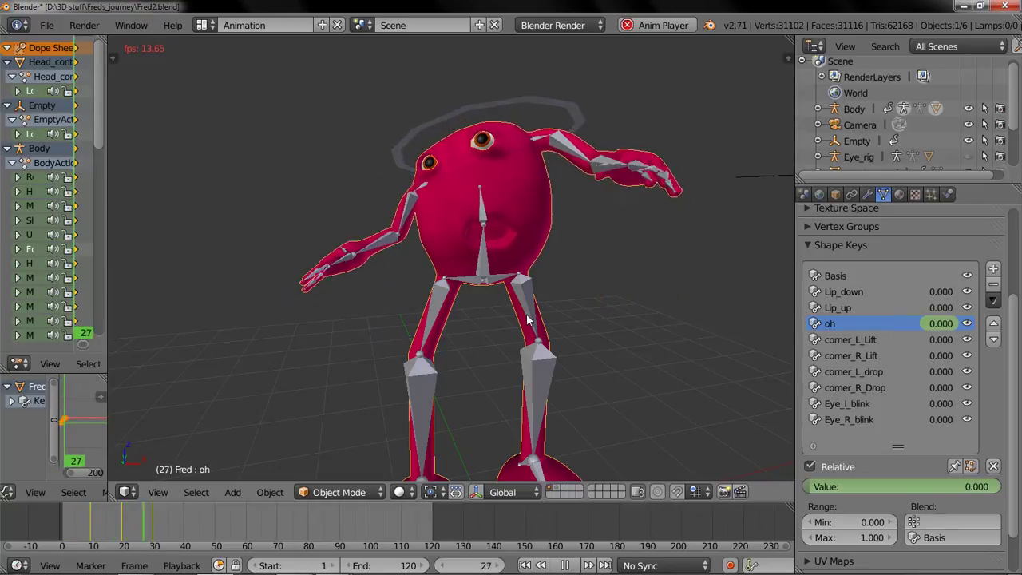
key(Escape)
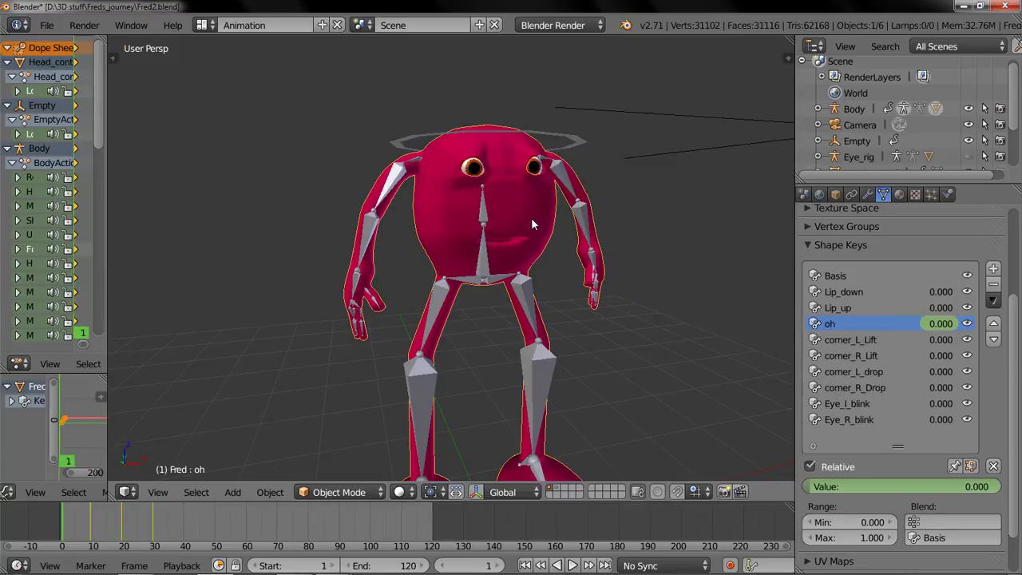
Go to frame 20 and keyframe the Eye_l_blink and Eye_R_blink shape keys at a value of 0.
click(122, 523)
drag(118, 522, 122, 523)
scroll(531, 166, up, 4)
middle_drag(560, 146, 550, 280)
click(881, 407)
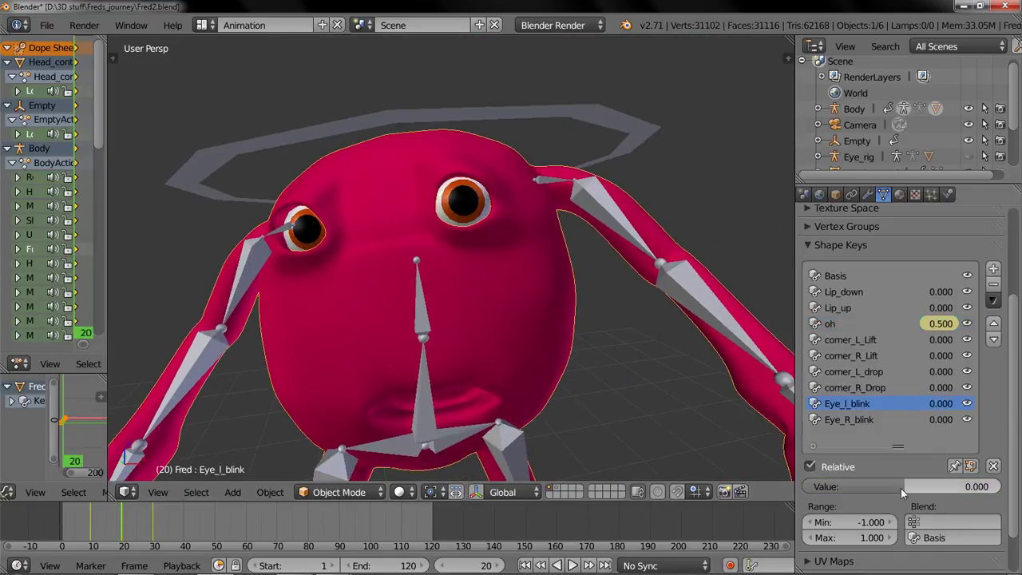
key(i)
click(887, 421)
key(i)
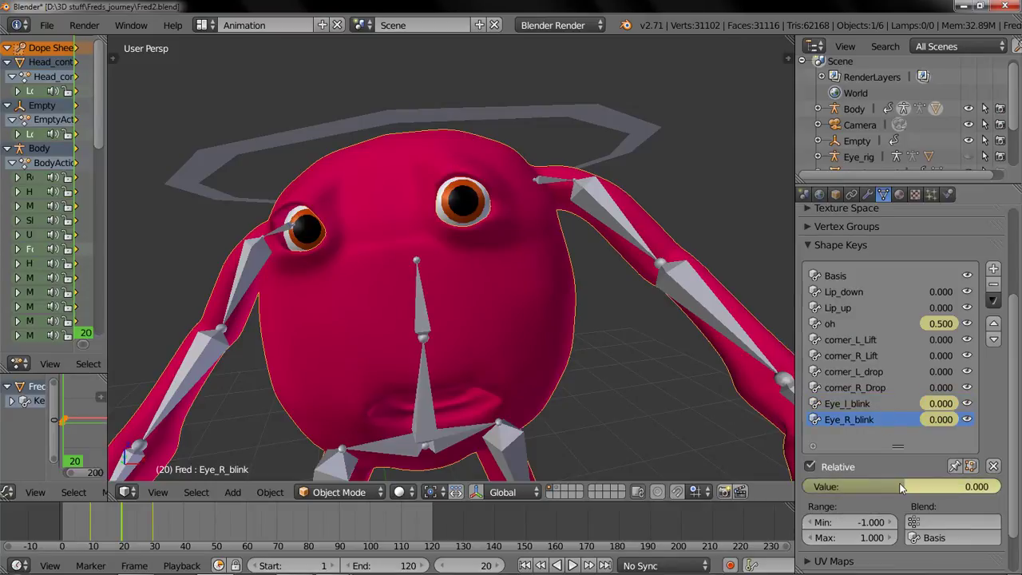
Go to frame 30 and keyframe the Eye_R_blink shape key at a value of -1.
drag(900, 487, 767, 485)
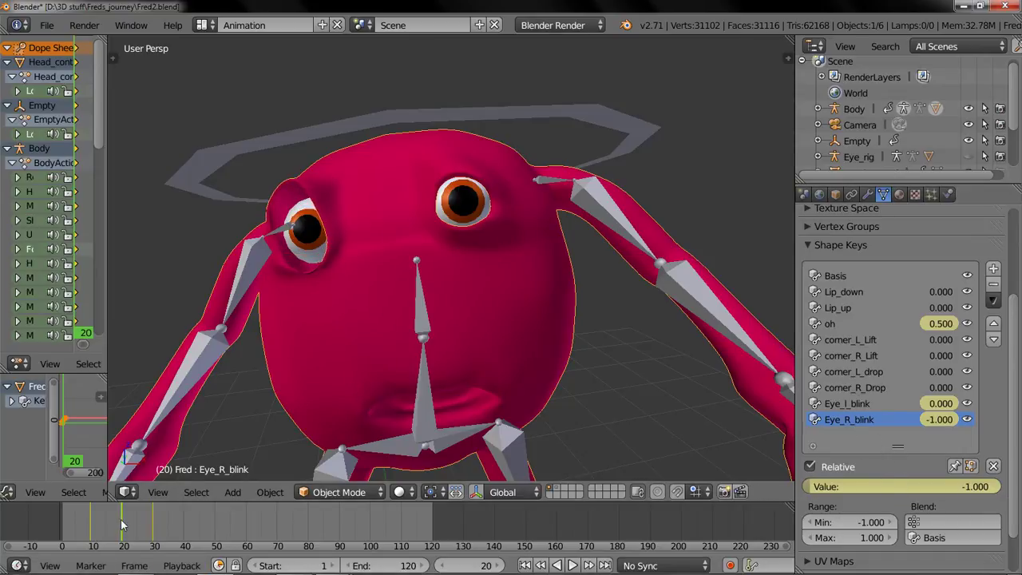
key(ctrl+z)
mouse_move(144, 526)
mouse_down()
mouse_move(157, 527)
mouse_move(124, 519)
mouse_move(163, 519)
mouse_move(154, 519)
mouse_up()
drag(886, 486, 856, 484)
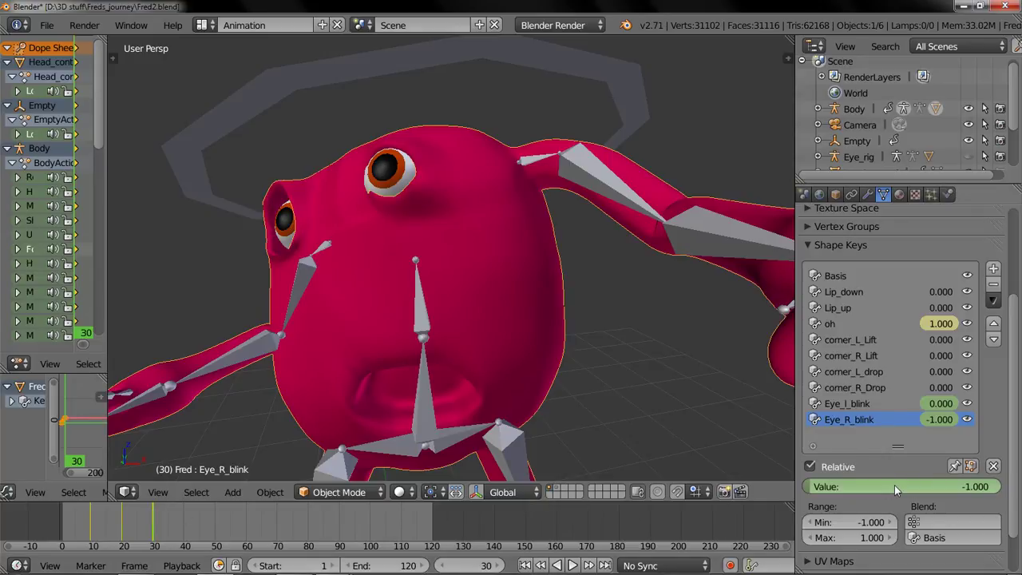
key(i)
Keyframe the Eye_l_blink shape key at a value of -1 on frame 30.
click(913, 403)
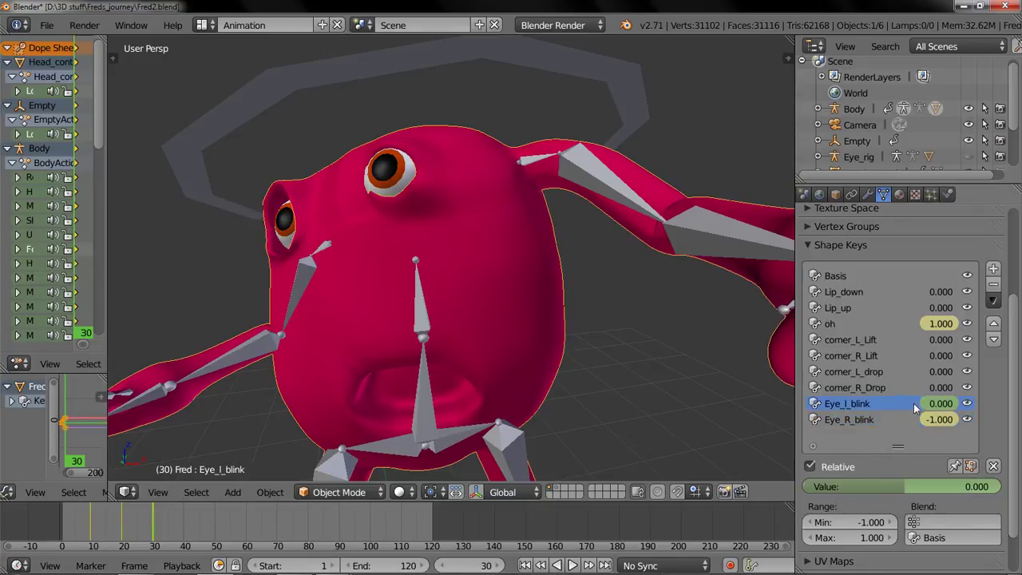
drag(897, 484, 862, 488)
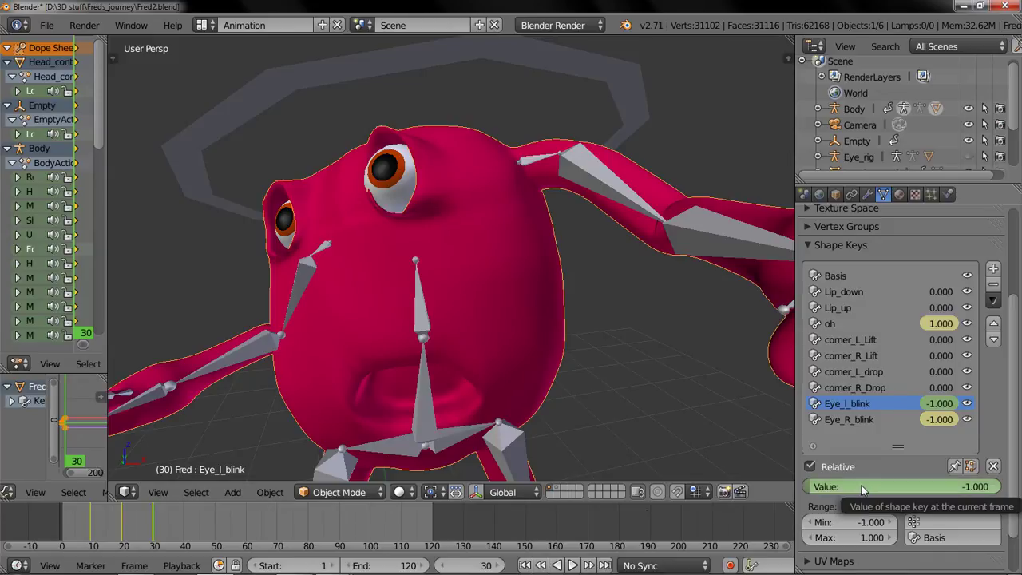
key(i)
Play back the animation from the start to check the eyelid movement, and stop it.
middle_drag(684, 368, 672, 371)
scroll(671, 372, down, 2)
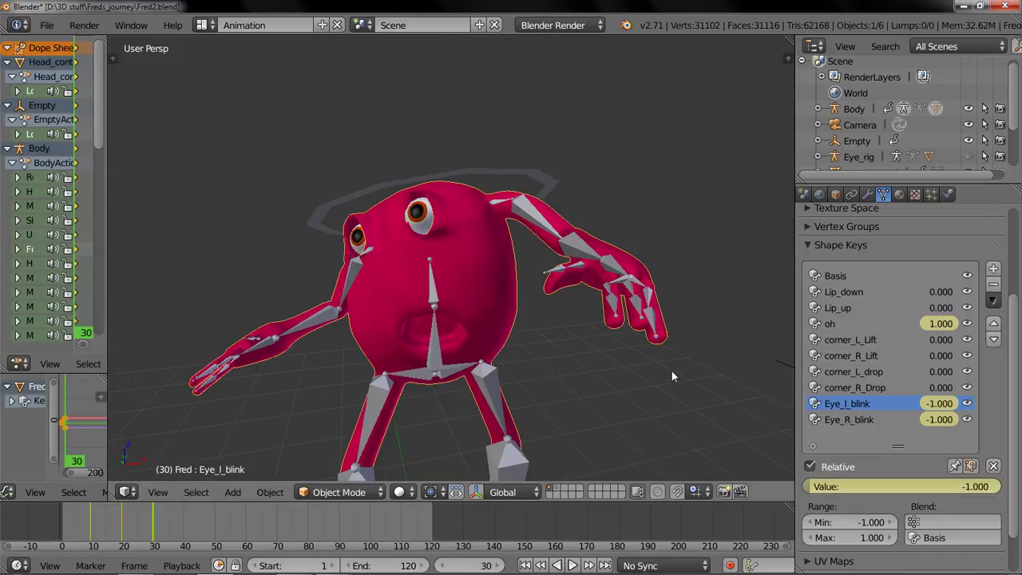
key(shift+Left)
key(alt+a)
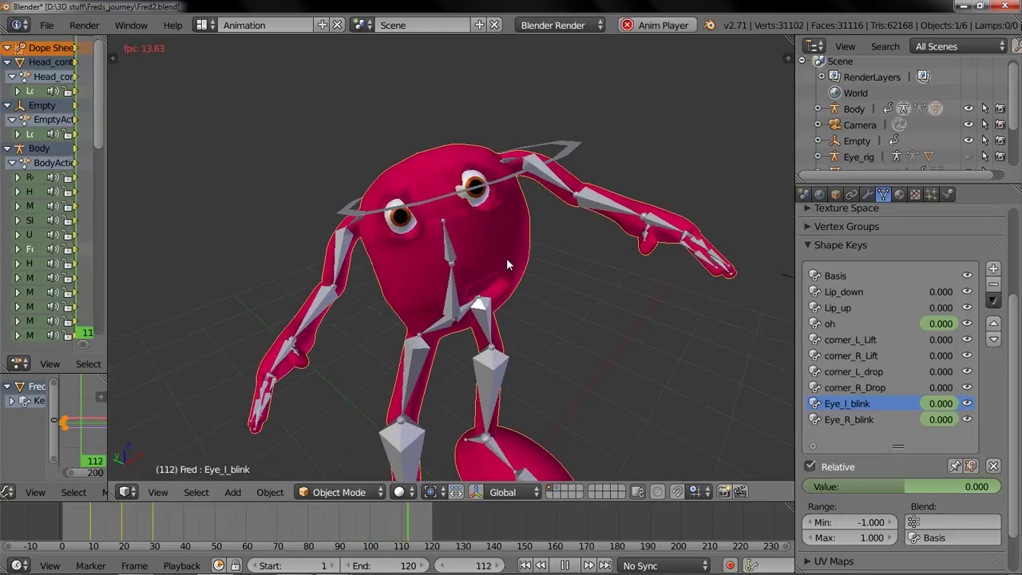
key(Escape)
Hide the Head_control ring and the Body armature, switching the armature back to Object Mode before hiding it.
right_click(556, 201)
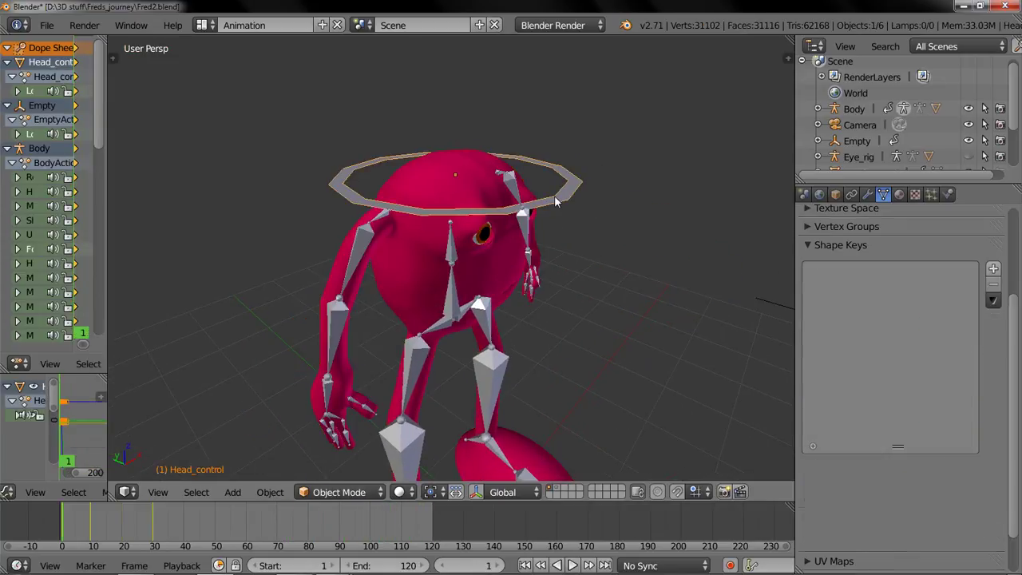
right_click(507, 176)
key(ctrl+Tab)
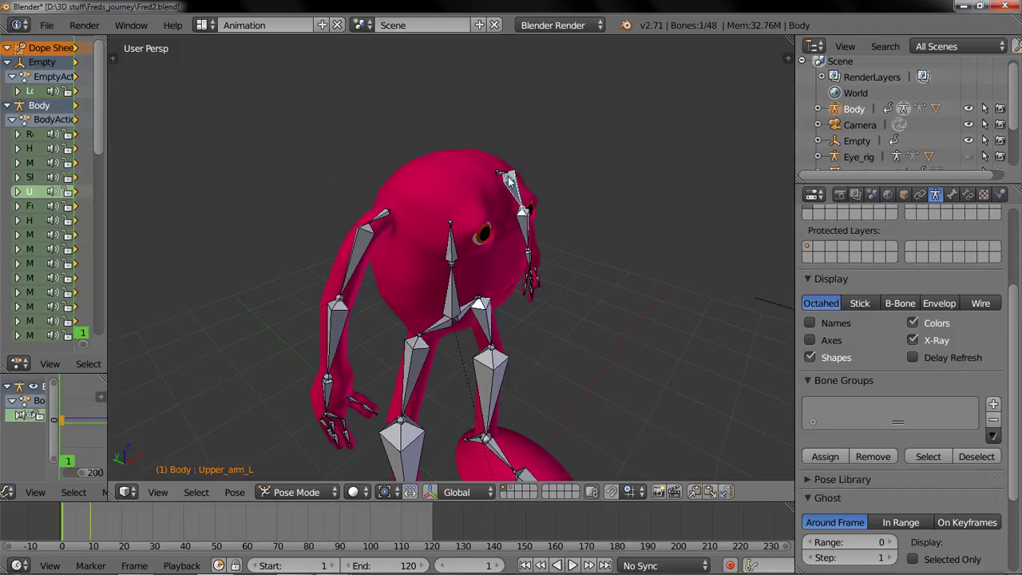
key(ctrl+Tab)
key(h)
Play back the animation through the scene camera with the camera frame fitted to the view.
middle_drag(508, 177, 497, 235)
scroll(494, 233, down, 2)
key(KP_0)
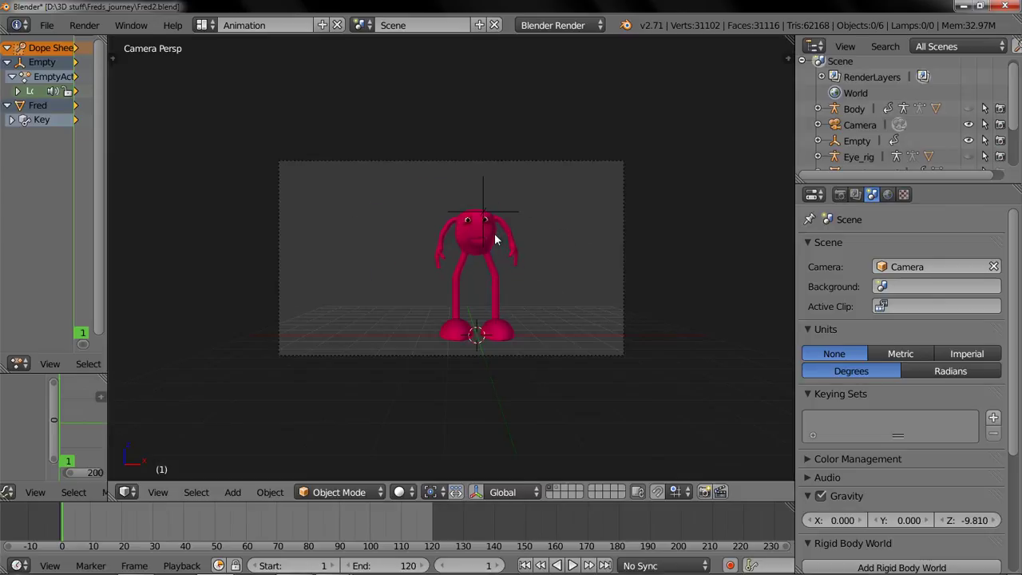
key(Home)
key(alt+a)
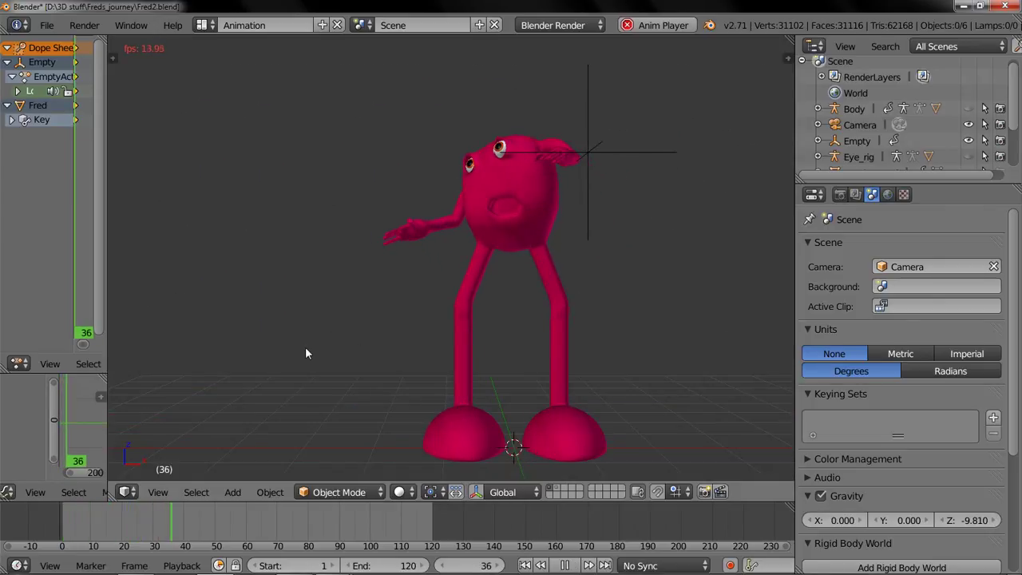
key(Escape)
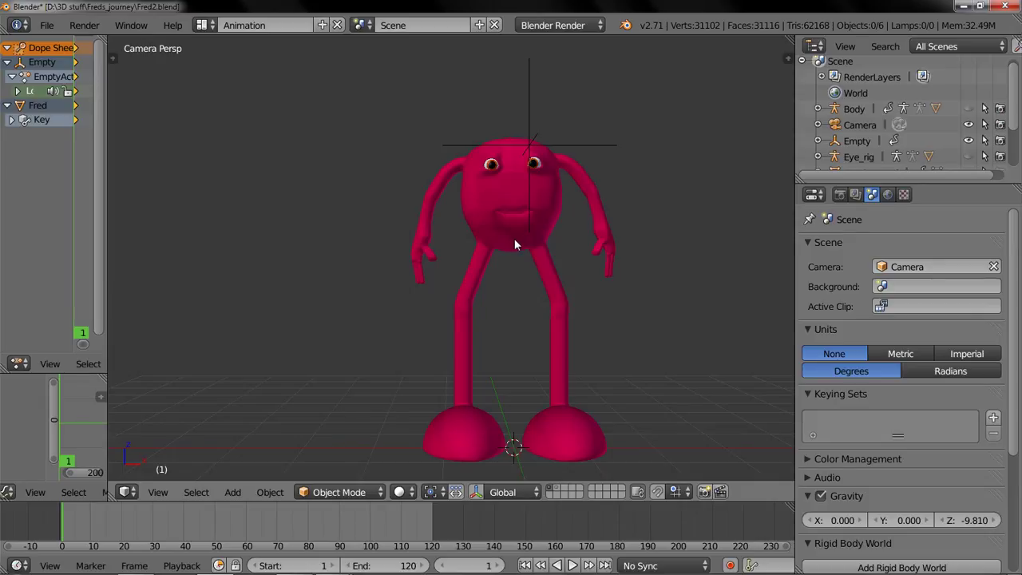
Widen the Dope Sheet to spread out its keyframes and scrub the animation to frame 21.
middle_drag(514, 239, 481, 278)
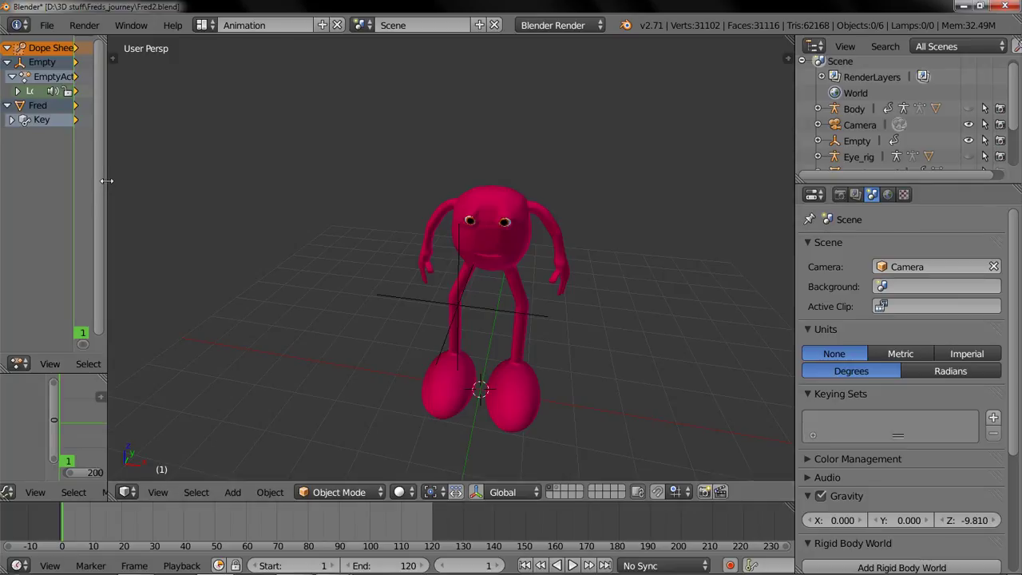
drag(104, 185, 377, 171)
scroll(230, 172, up, 5)
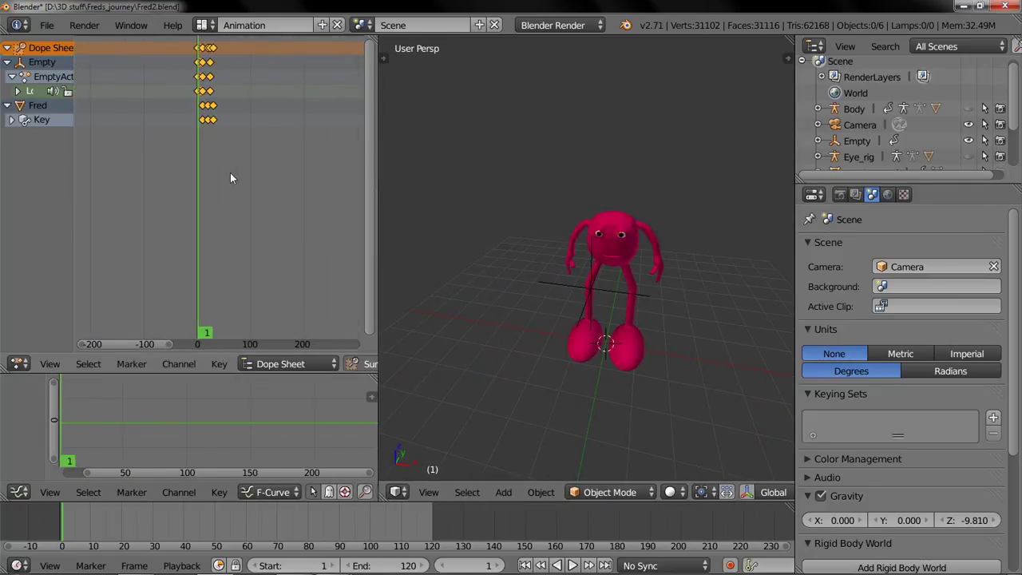
scroll(230, 172, up, 3)
drag(230, 172, 109, 162)
ctrl+middle_drag(145, 158, 253, 232)
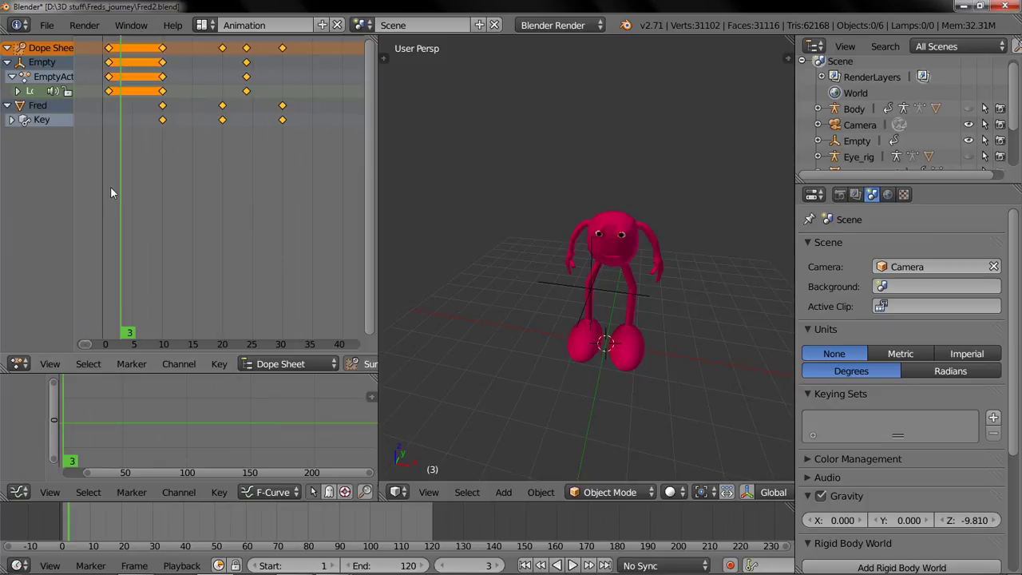
drag(112, 191, 230, 196)
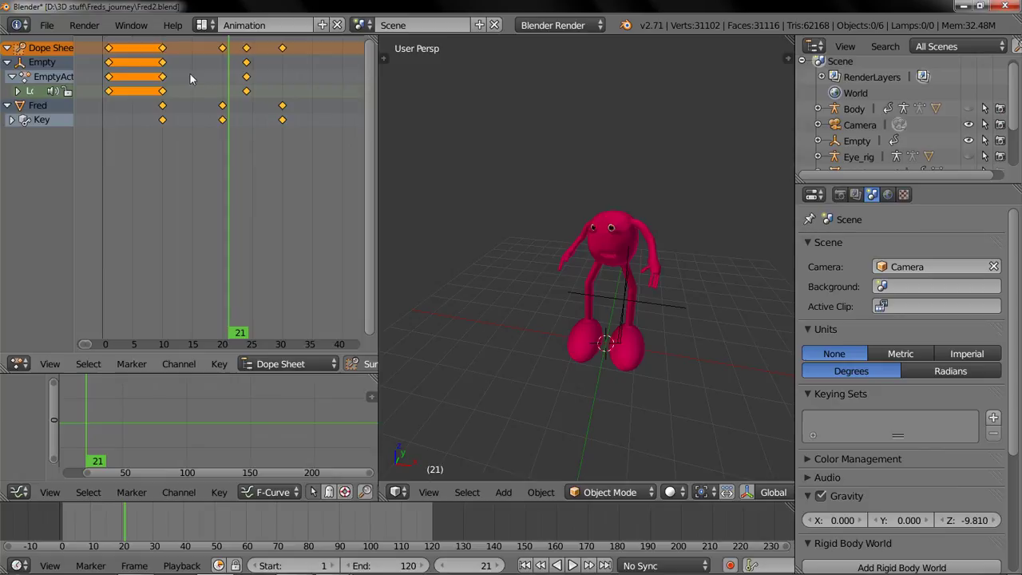
Select the Fred mesh and examine its shape key curves in a maximized Graph Editor, and restore the layout.
right_click(646, 307)
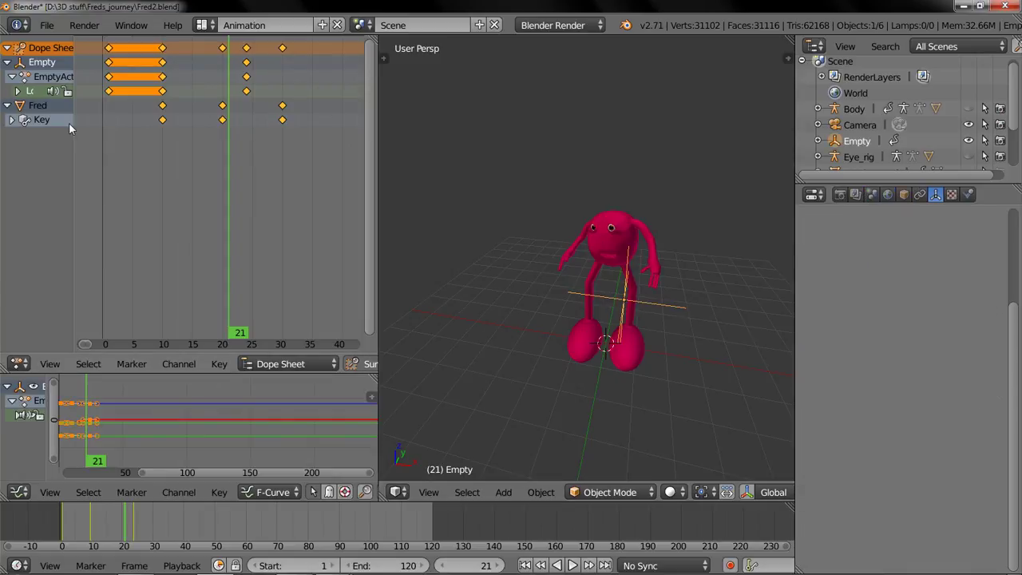
click(46, 106)
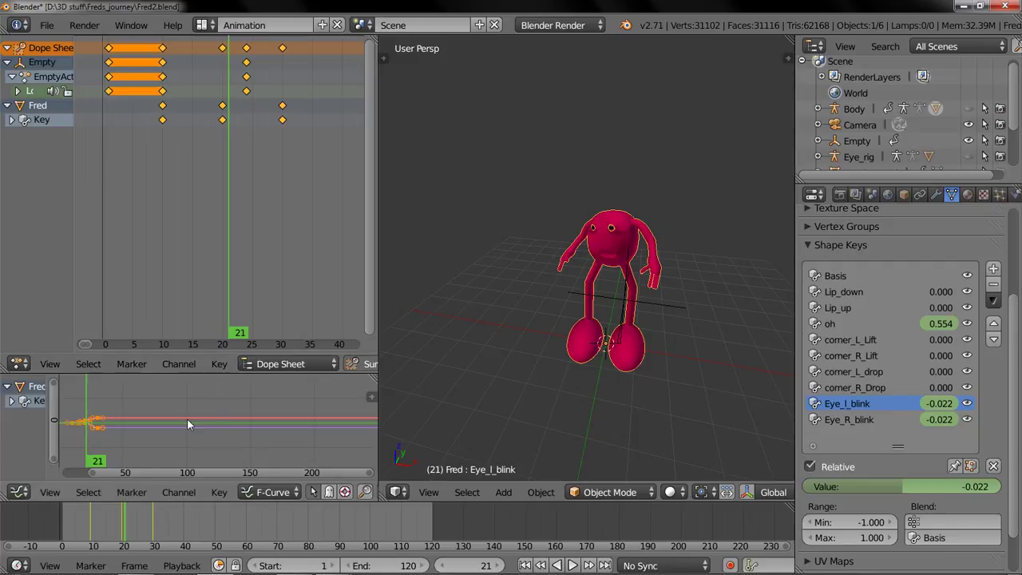
key(Home)
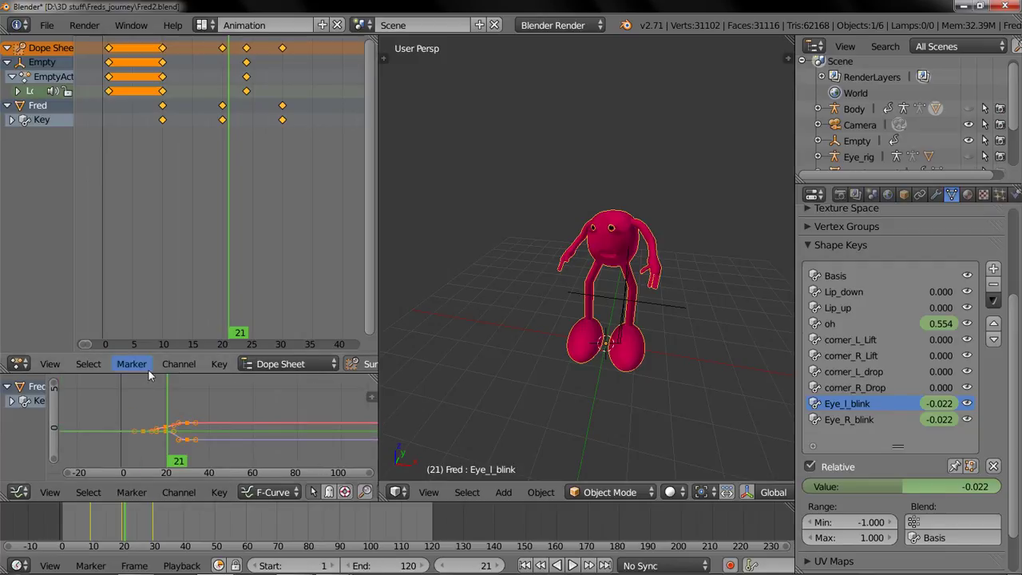
key(shift+space)
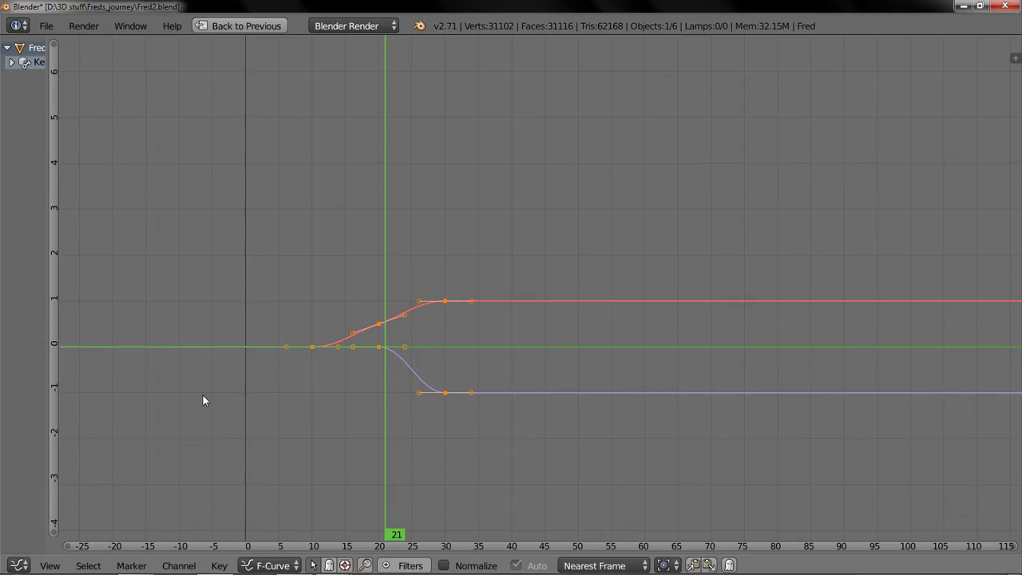
scroll(556, 340, up, 1)
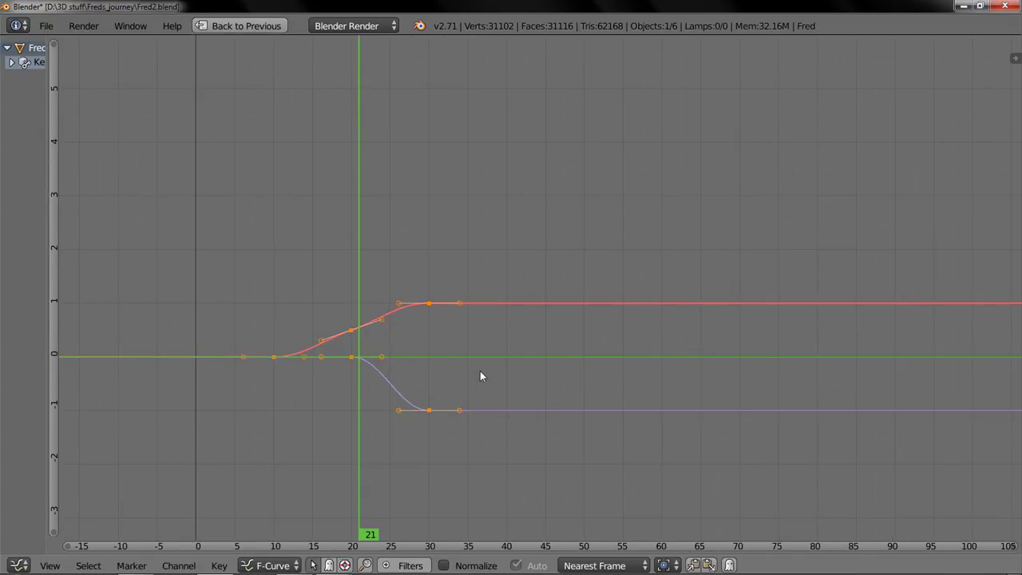
ctrl+middle_drag(479, 375, 534, 290)
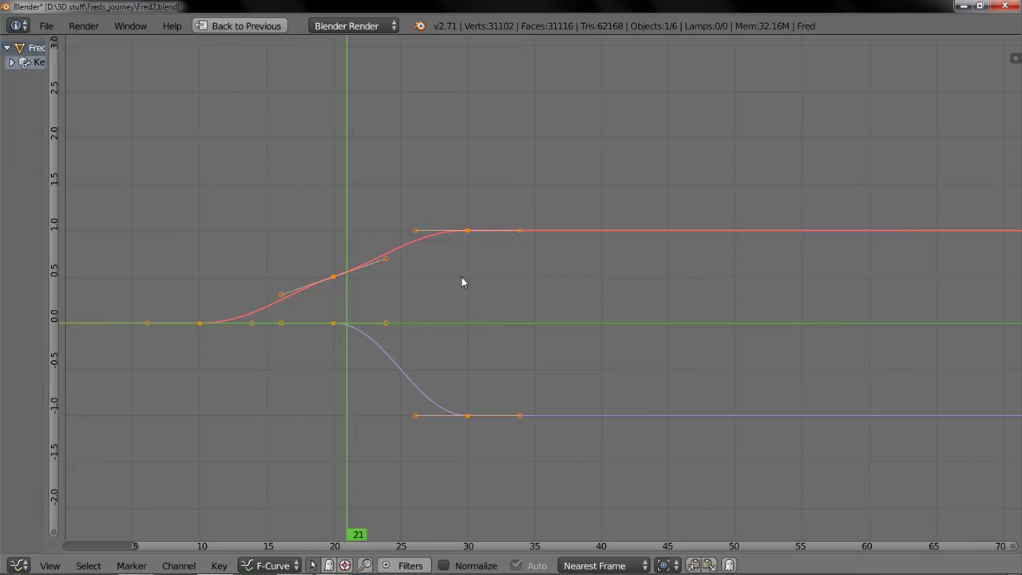
key(ctrl+Up)
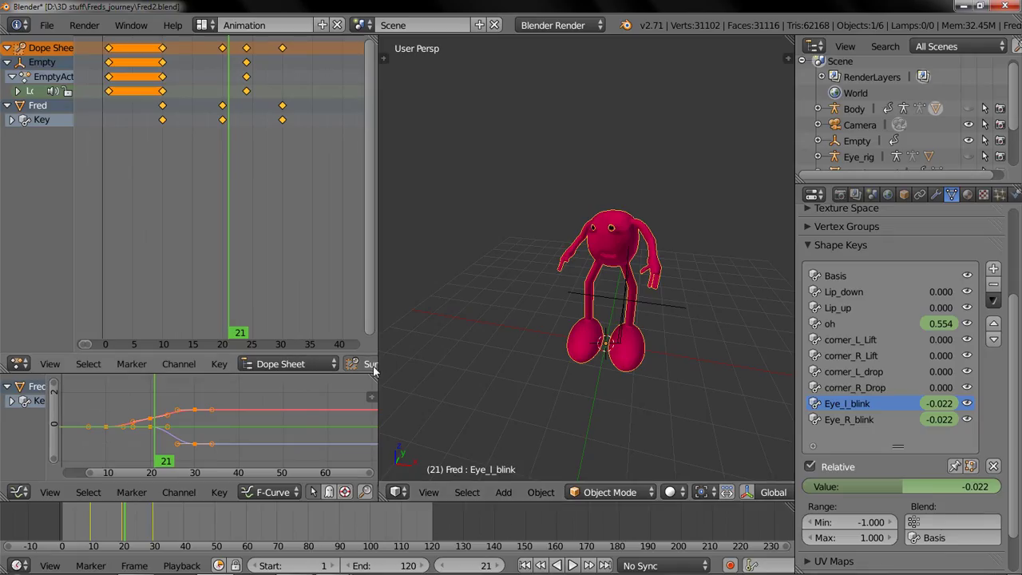
Enlarge the Graph Editor and raise the right handle of the oh curve's frame 30 keyframe to about frame 32, value 1.5.
drag(364, 356, 339, 118)
drag(378, 165, 404, 164)
ctrl+middle_drag(219, 298, 342, 209)
click(342, 210)
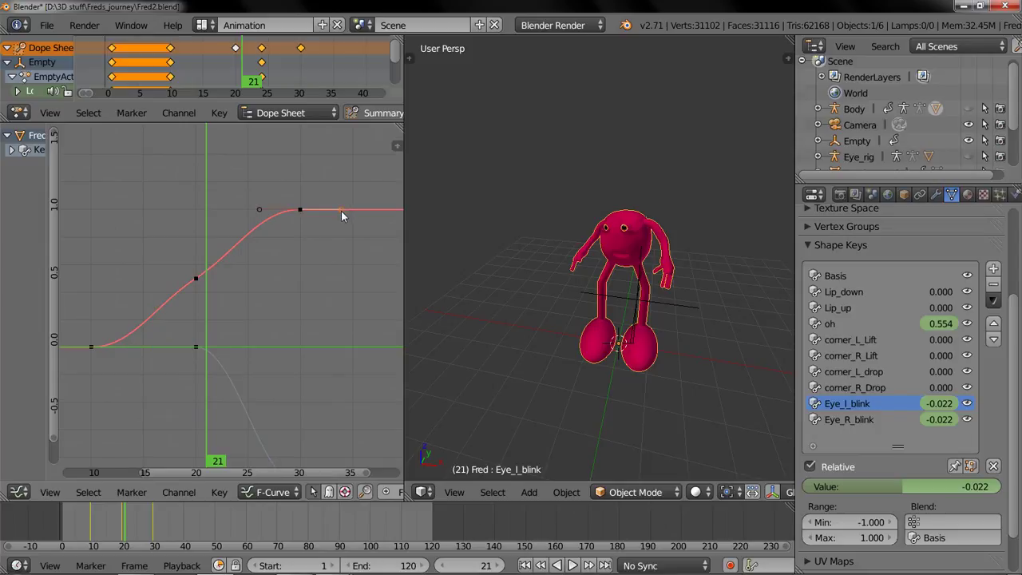
key(g)
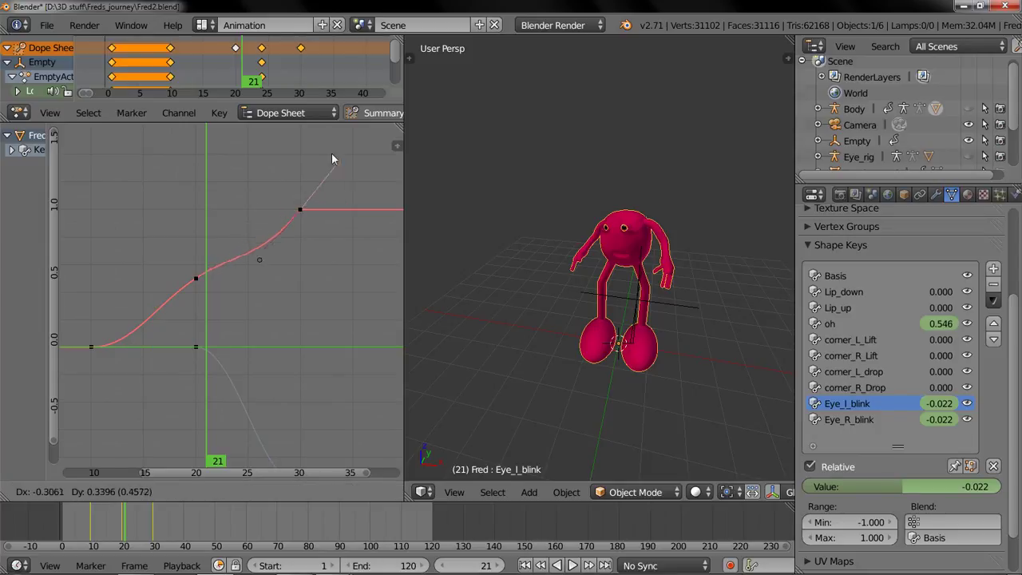
click(316, 149)
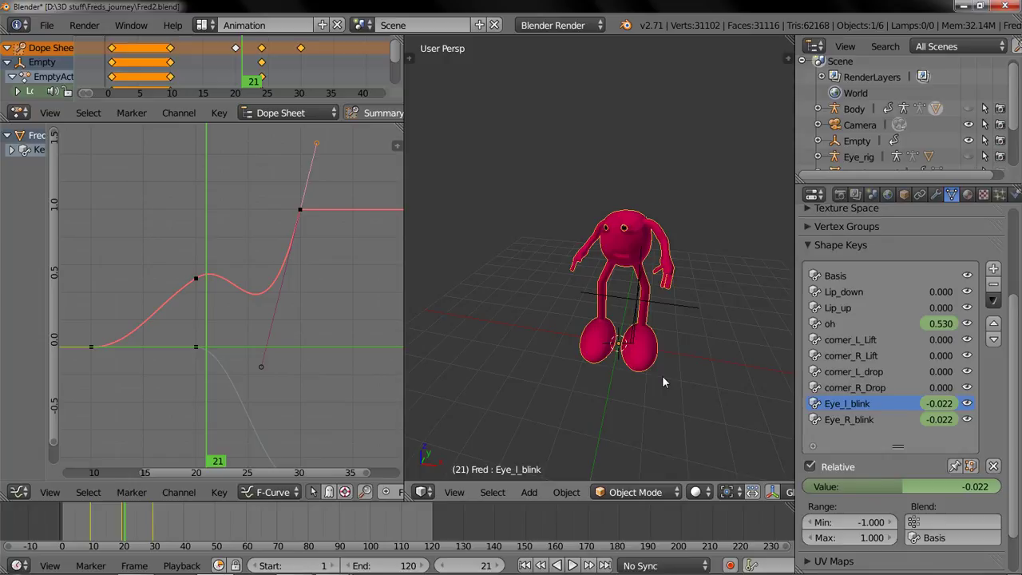
Move the oh curve's frame 20 keyframe to about frame 17, value -0.7, while the animation plays, and stop playback.
key(alt+a)
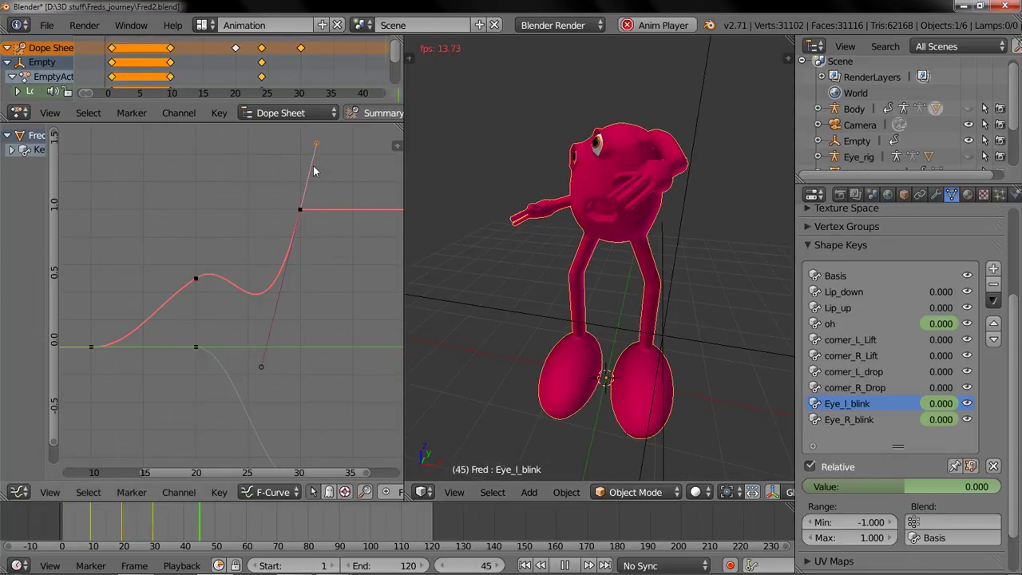
right_drag(192, 281, 168, 447)
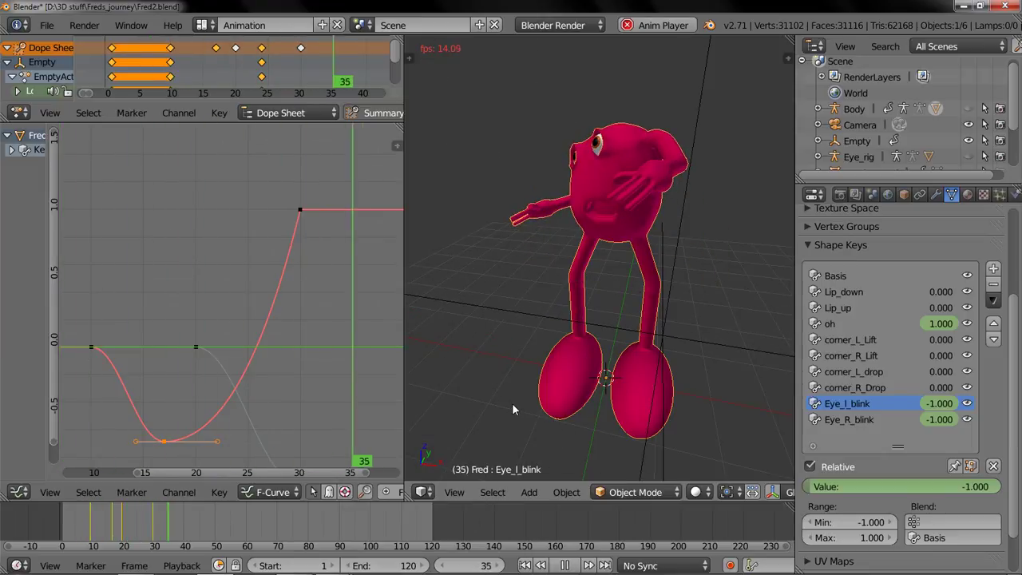
key(Escape)
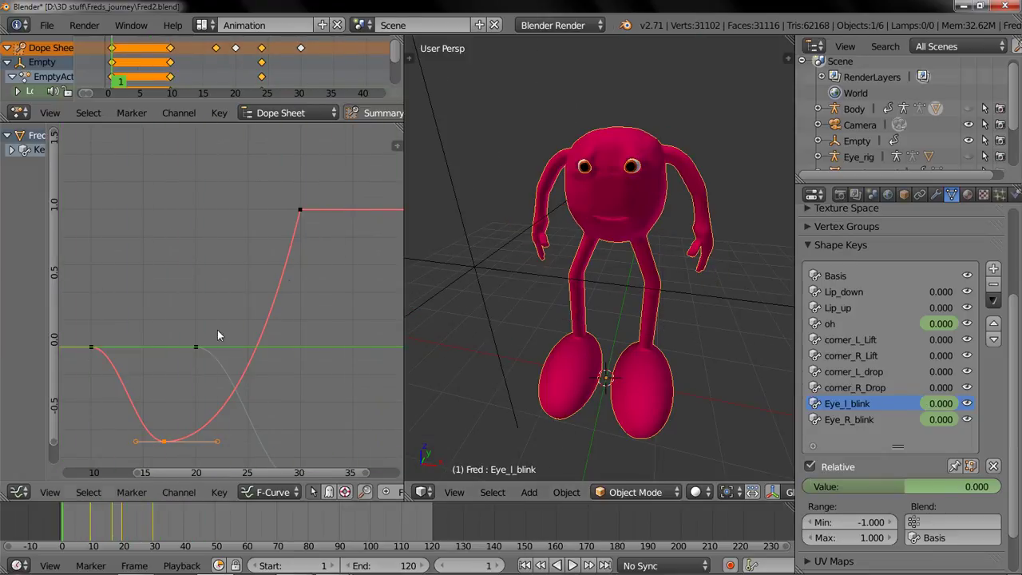
Rotate the handles of the Eye_l_blink curve's keyframe at frame 20 to reshape the curve.
right_click(201, 351)
key(g)
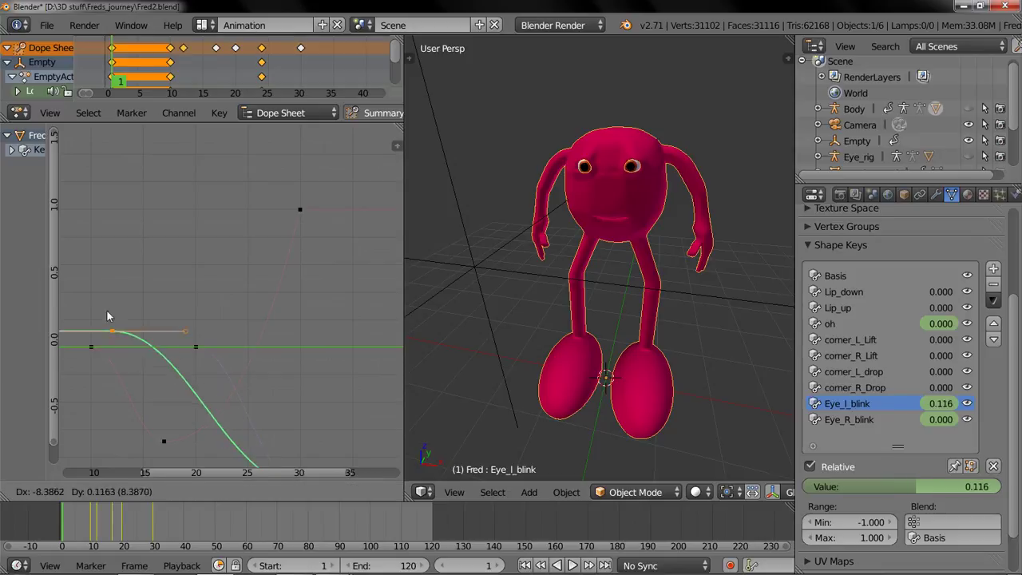
key(Escape)
key(r)
click(100, 362)
Select all keyframes of the Fred mesh's shape key curves and set their interpolation mode to Constant.
scroll(237, 385, down, 3)
middle_drag(265, 372, 223, 300)
key(Home)
key(a)
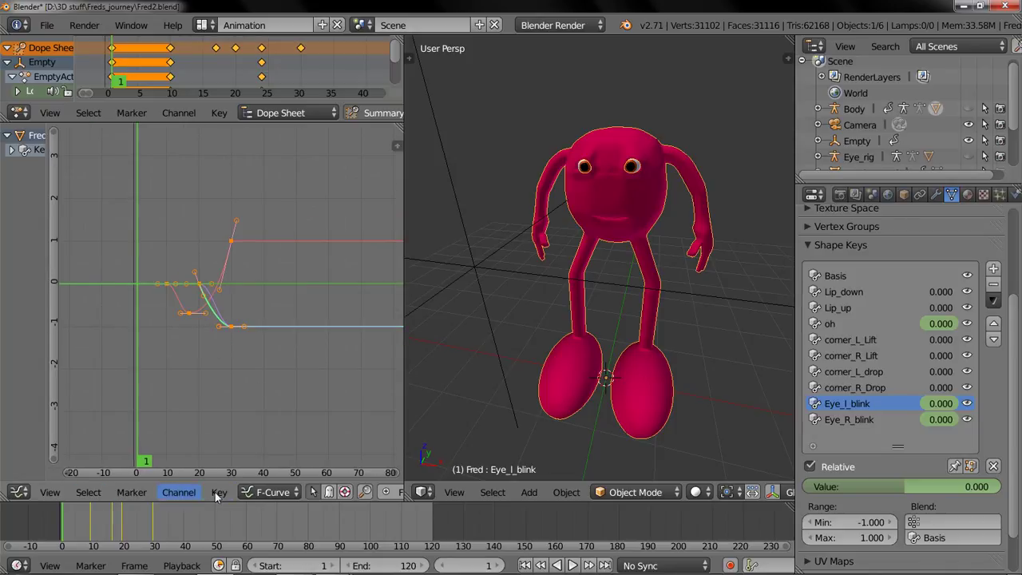
click(218, 493)
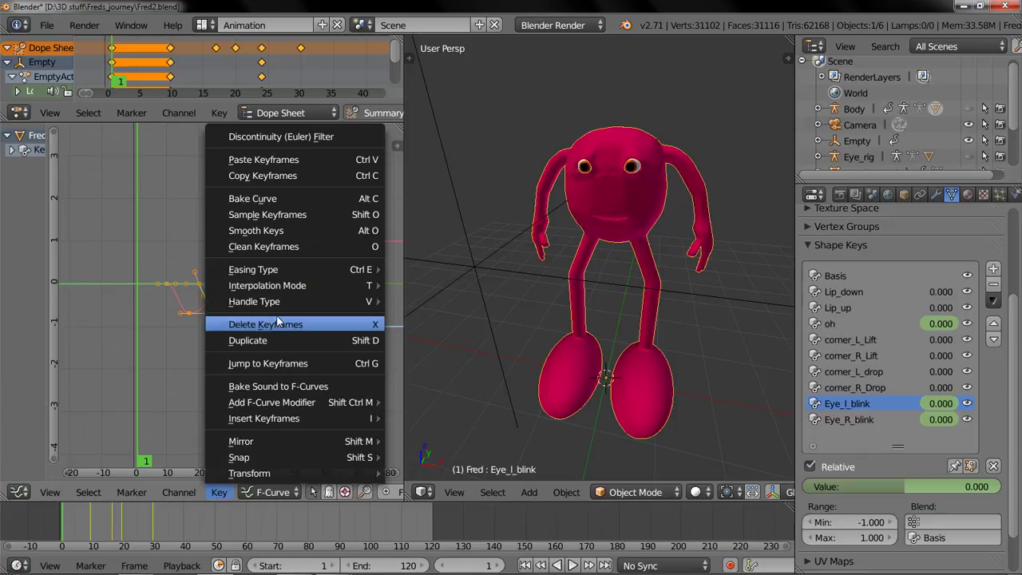
mouse_move(279, 303)
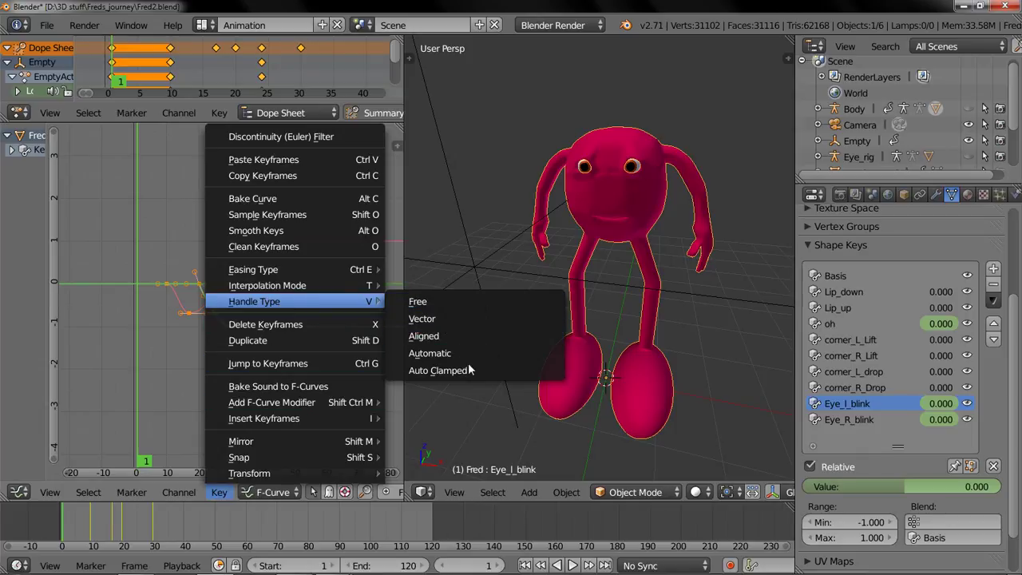
mouse_move(351, 285)
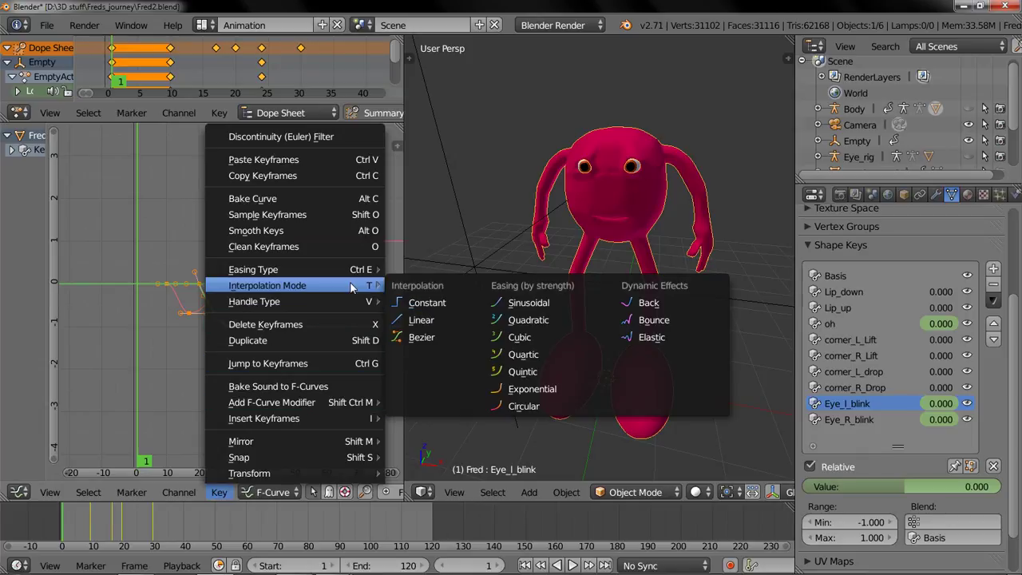
click(467, 301)
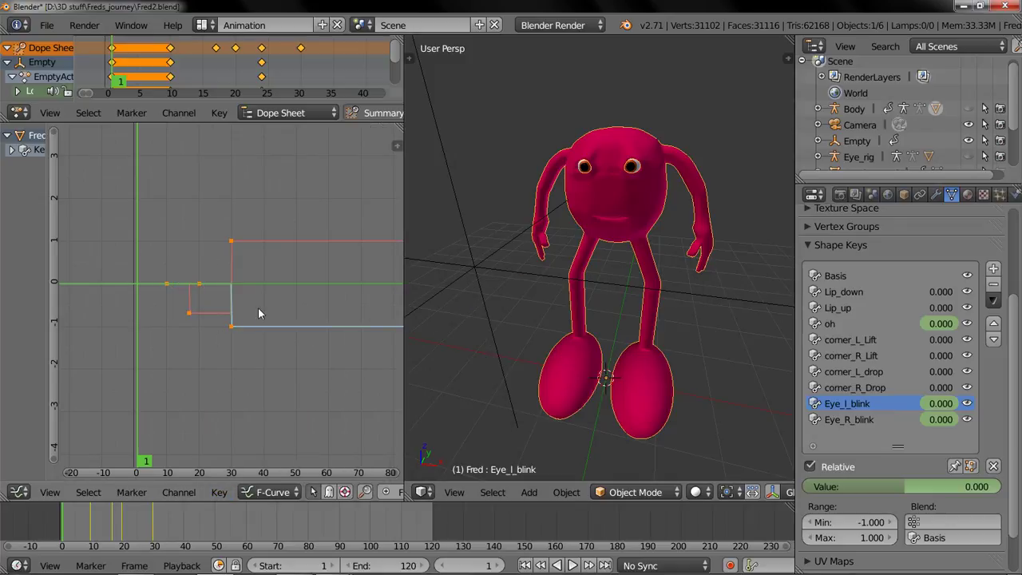
Play the animation to examine the stepped shape key motion, and stop playback.
key(space)
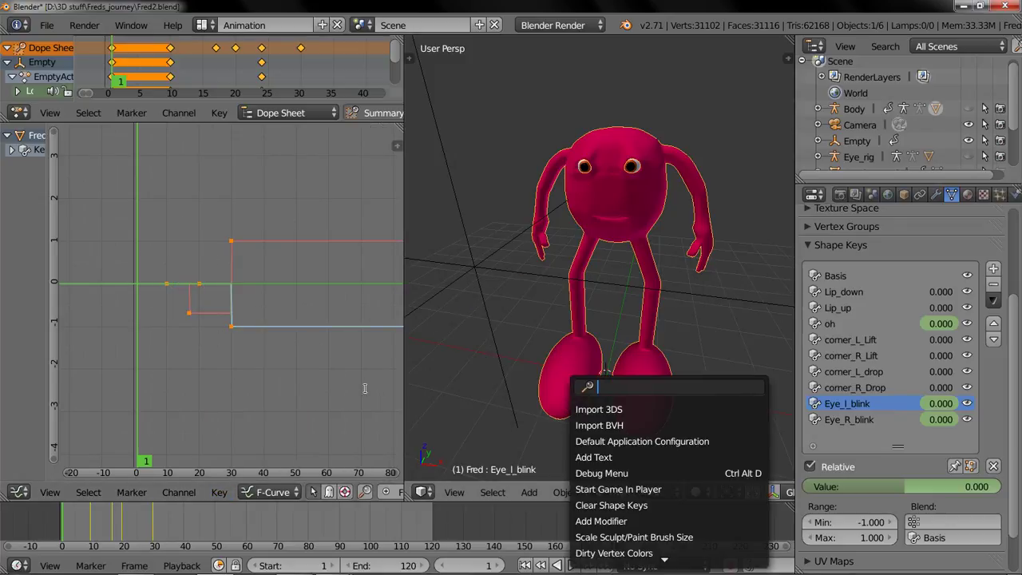
key(Escape)
key(alt+a)
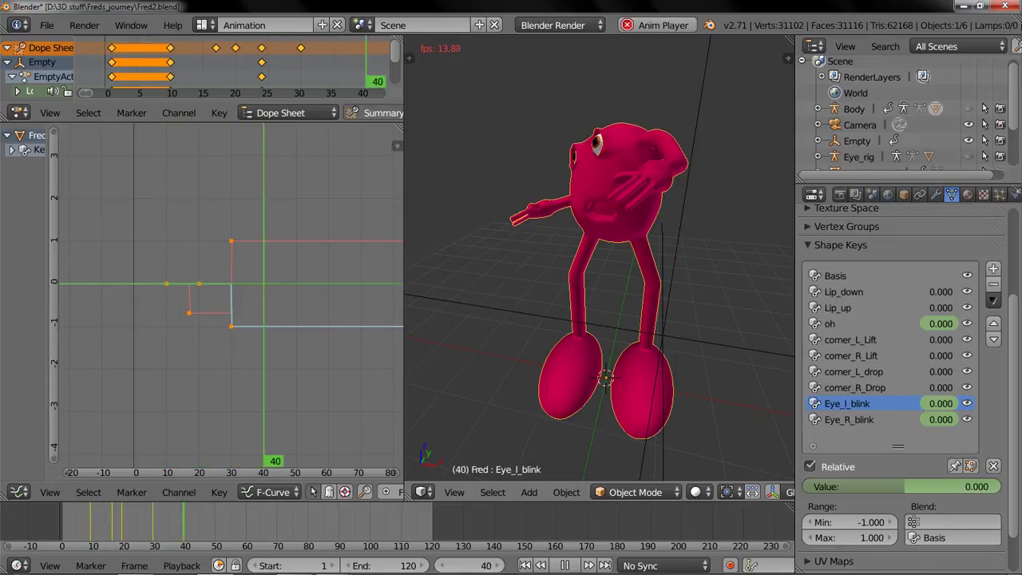
drag(144, 511, 151, 506)
key(space)
key(Escape)
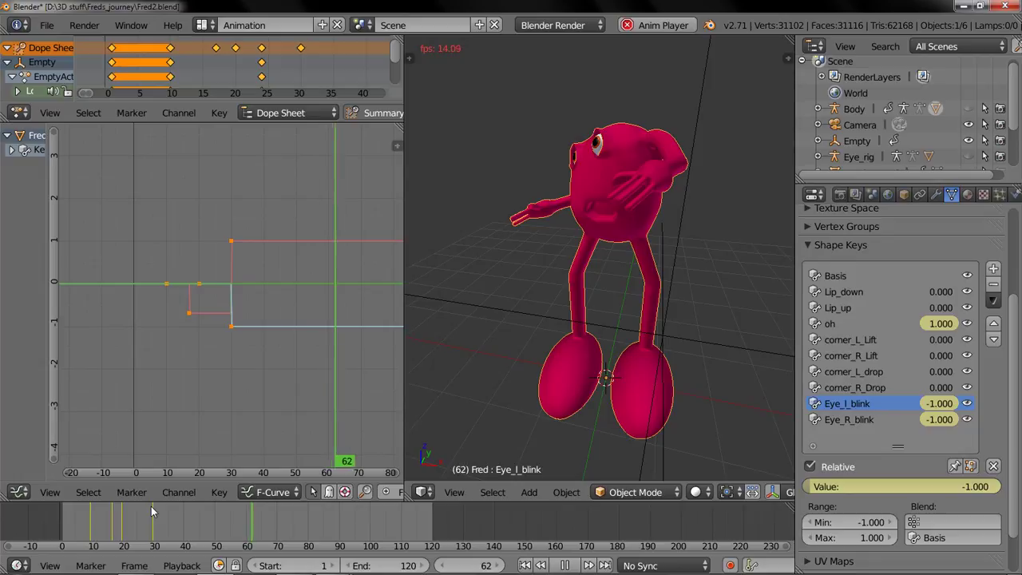
key(Escape)
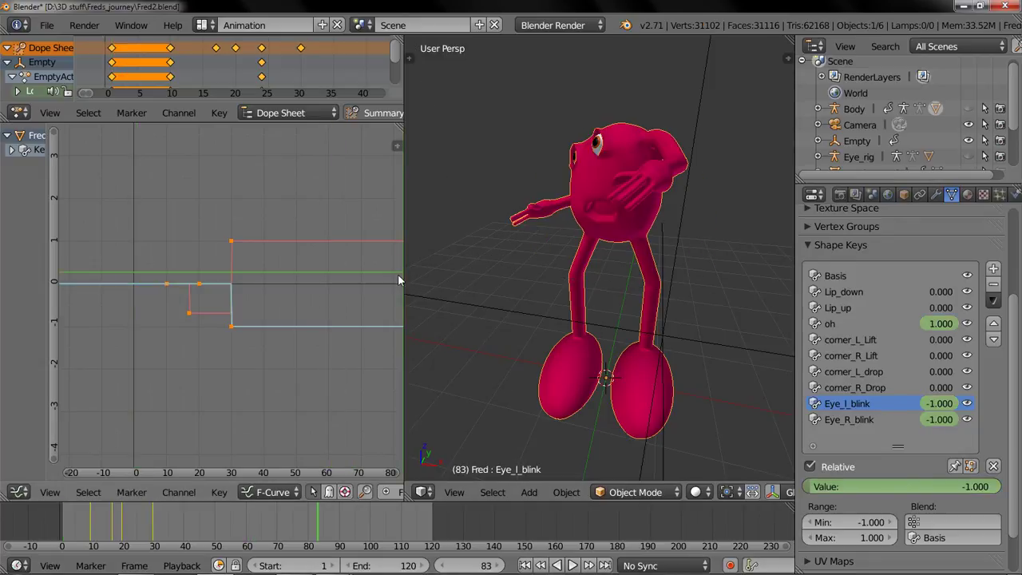
Set the current frame to 20 and widen the 3D view over most of the Graph Editor's area.
drag(354, 276, 200, 287)
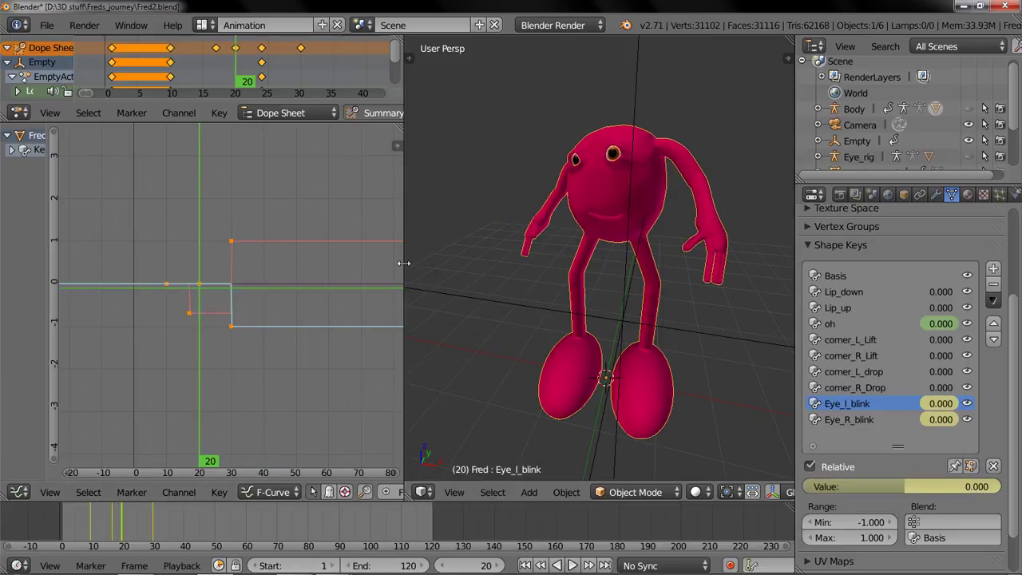
drag(404, 269, 87, 283)
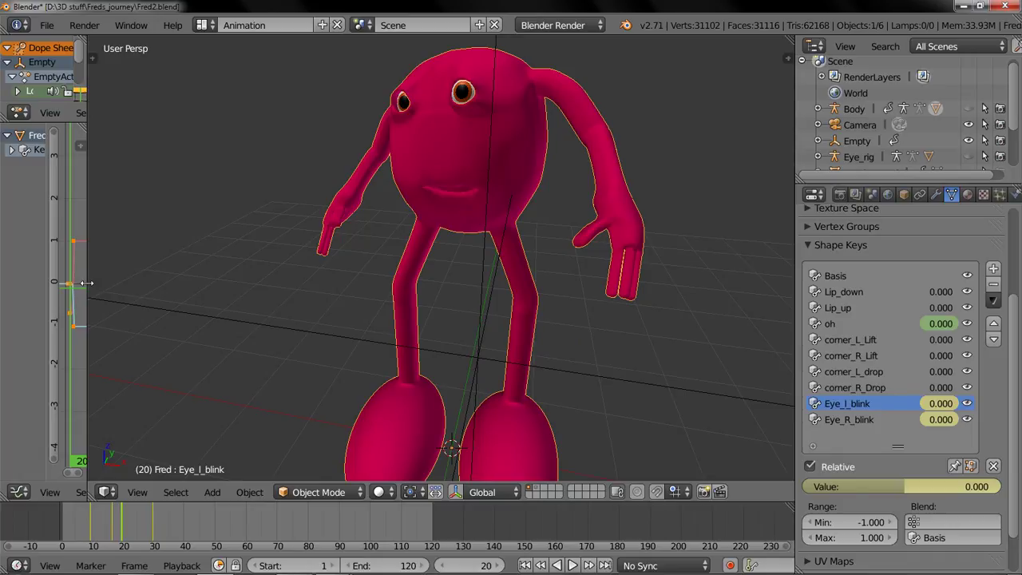
mouse_move(371, 572)
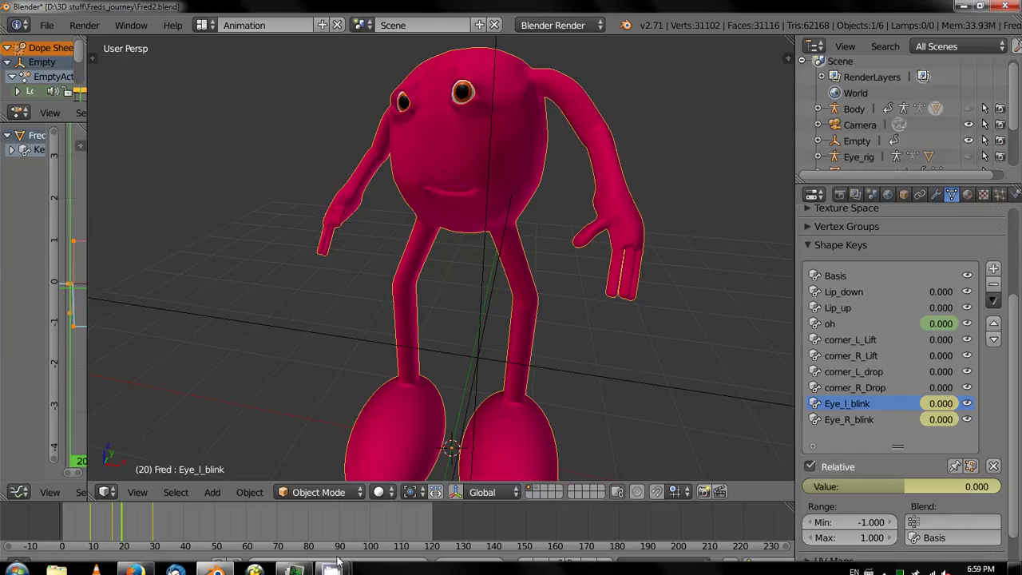
click(884, 565)
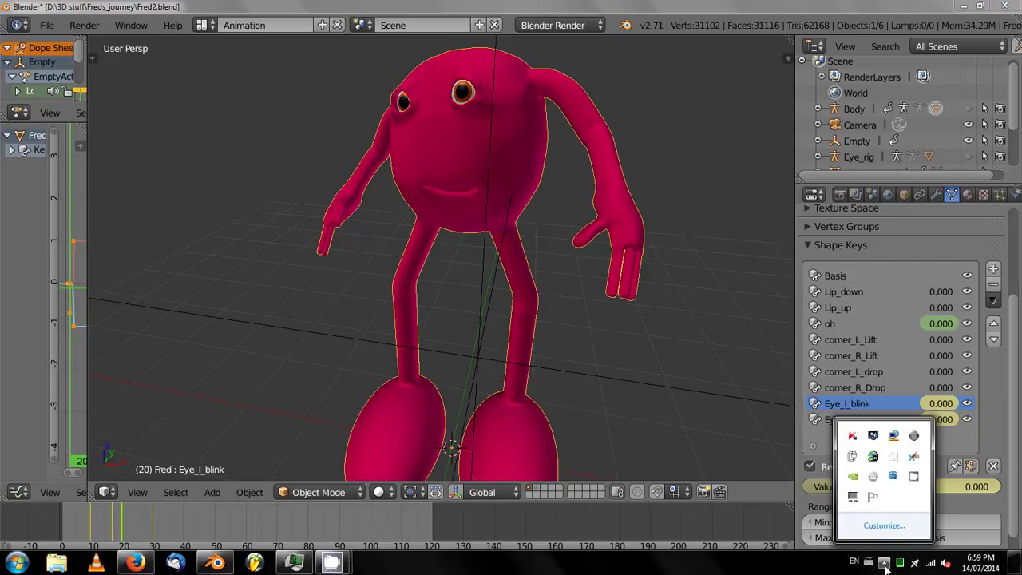
right_click(915, 477)
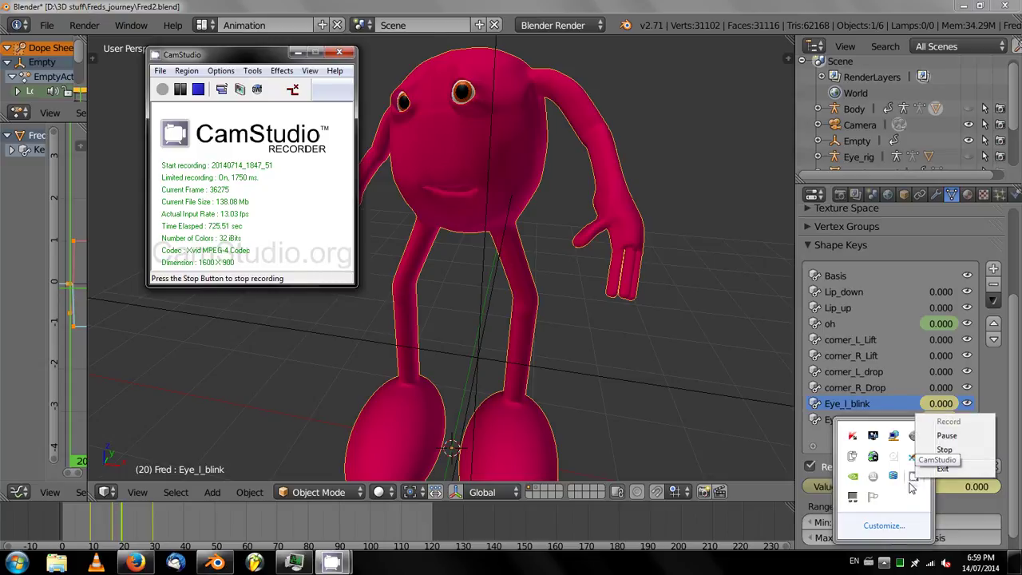